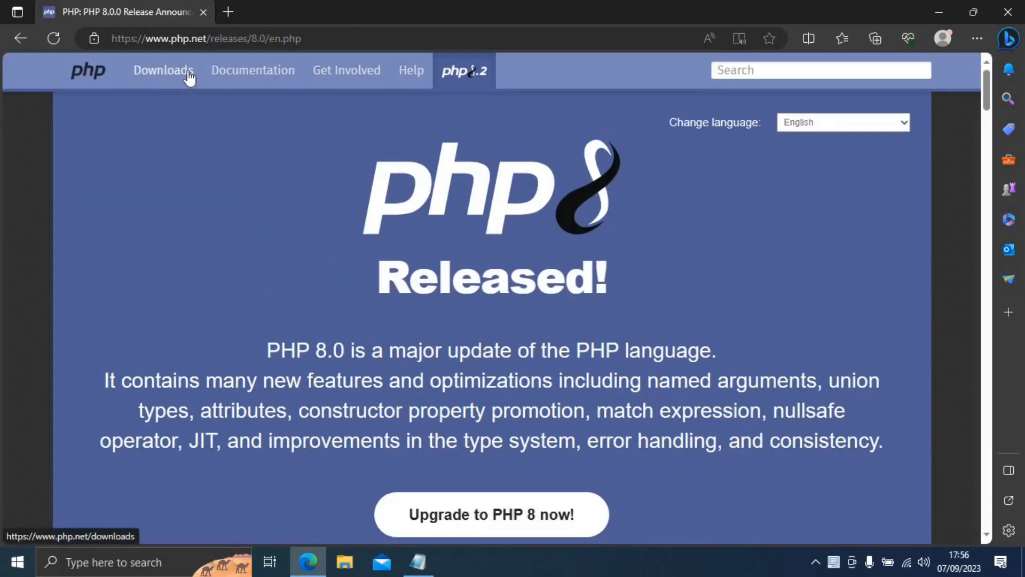
Open the Windows downloads for PHP 8.2 on php.net and locate the VS16 x64 Thread Safe build.
left_click(189, 78)
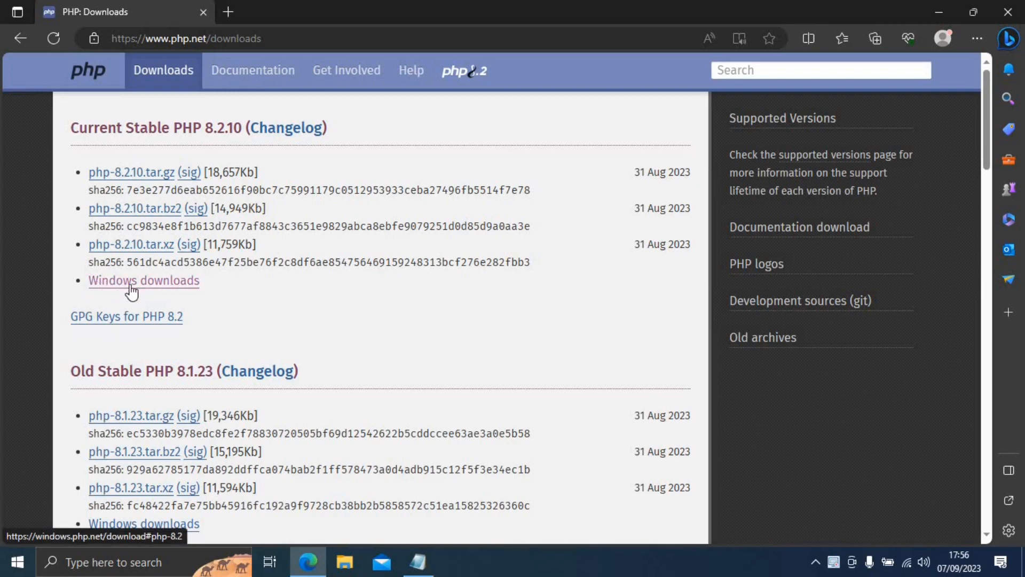
left_click(196, 291)
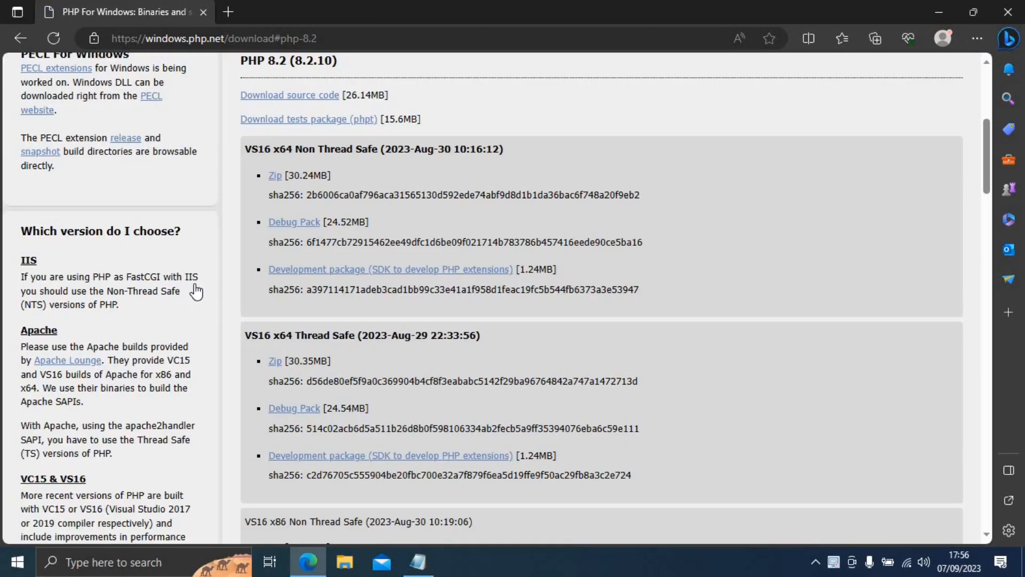
scroll(229, 279, "down", 3)
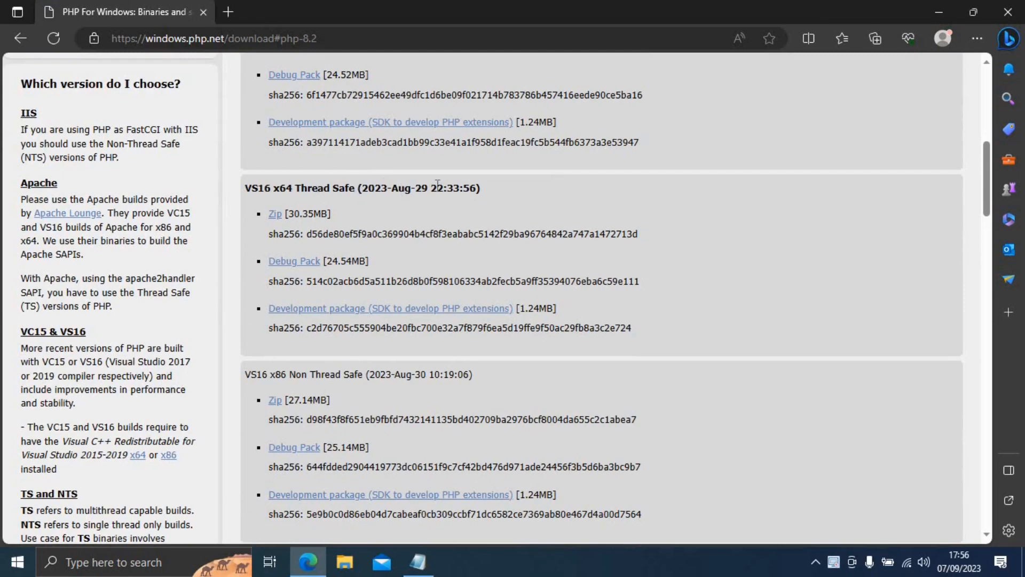
scroll(442, 304, "down", 2)
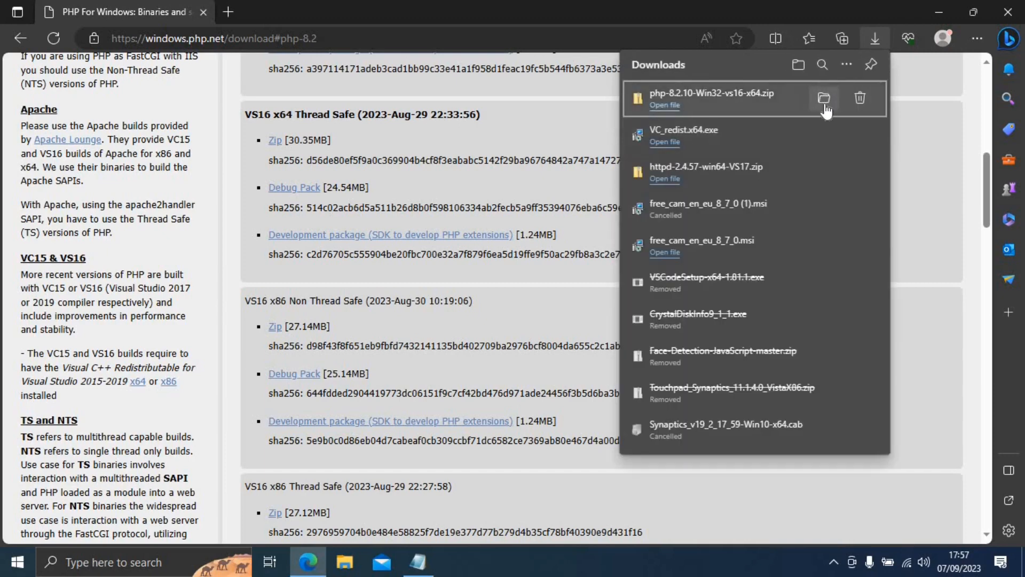
Show the downloaded php-8.2.10-Win32-vs16-x64 zip in its folder and extract it to the default destination in Downloads.
left_click(825, 101)
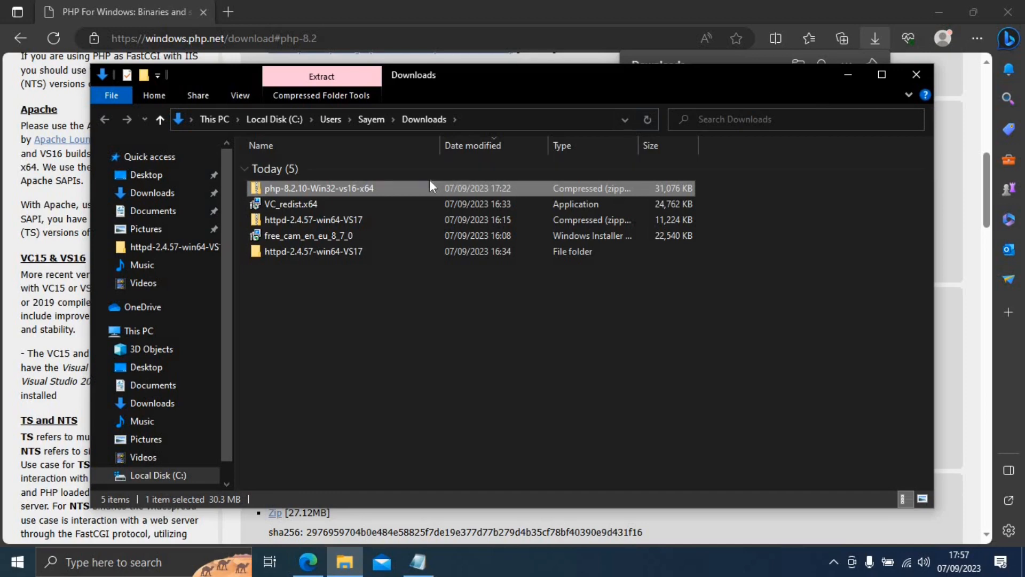
double_click(384, 189)
right_click(384, 189)
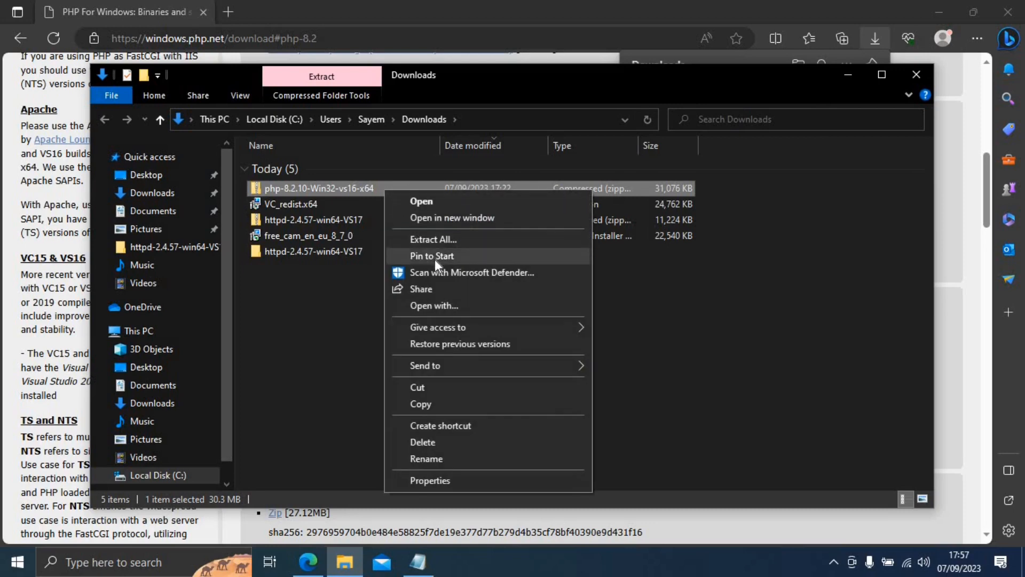
left_click(475, 242)
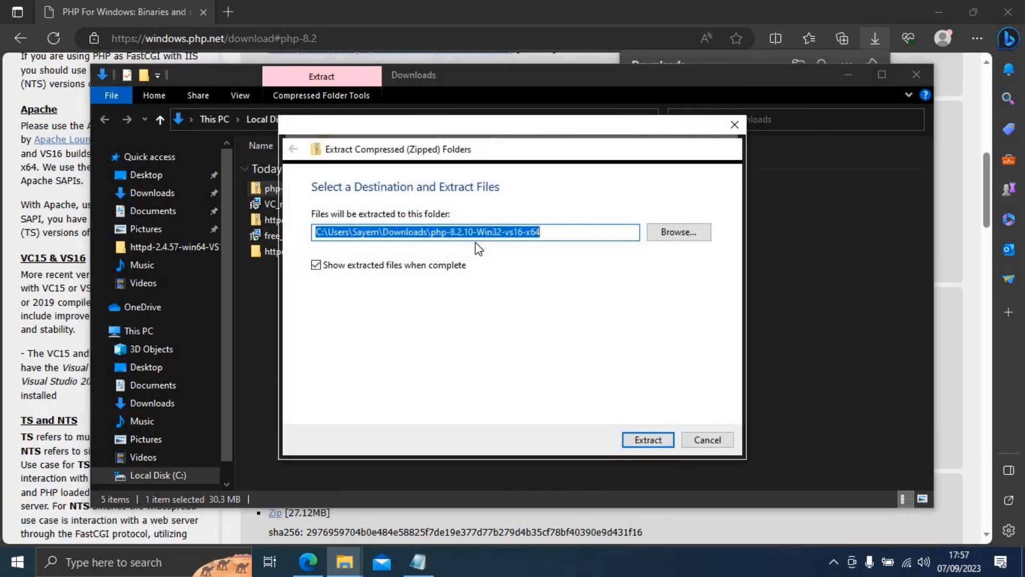
left_click(666, 441)
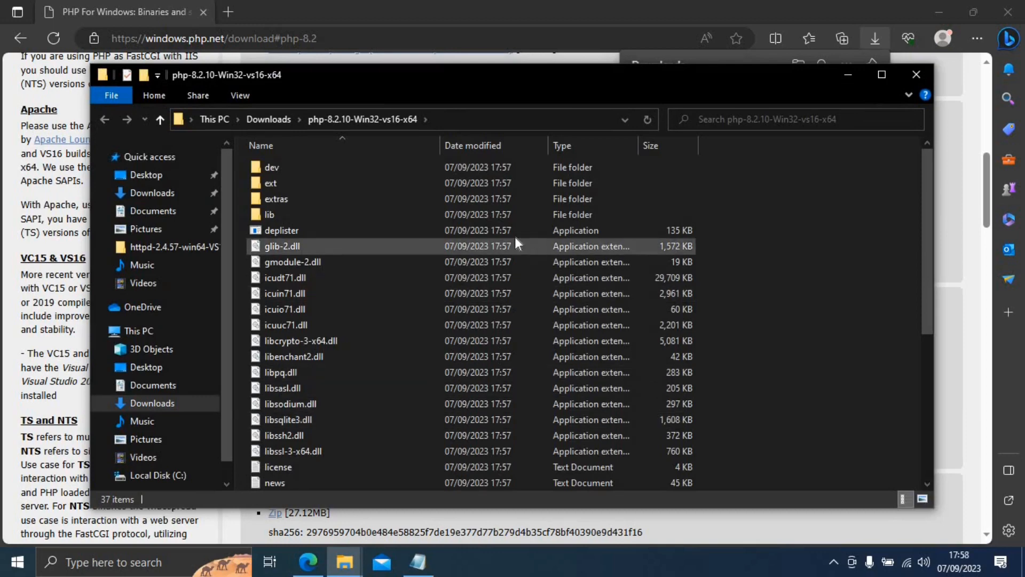
Return to the Downloads folder and rename the extracted PHP folder to php-8.2.10.
left_click(264, 120)
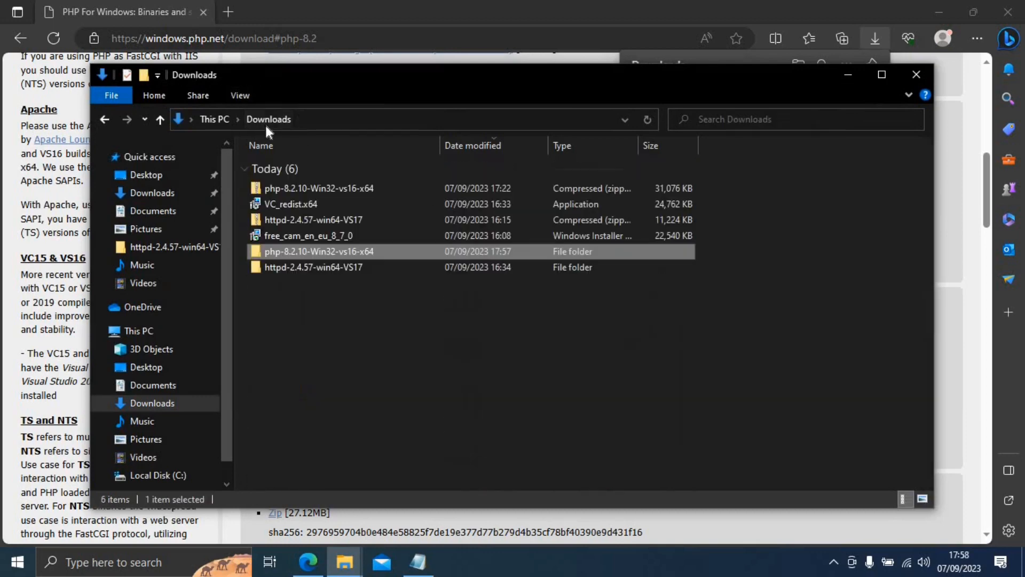
left_click(309, 252)
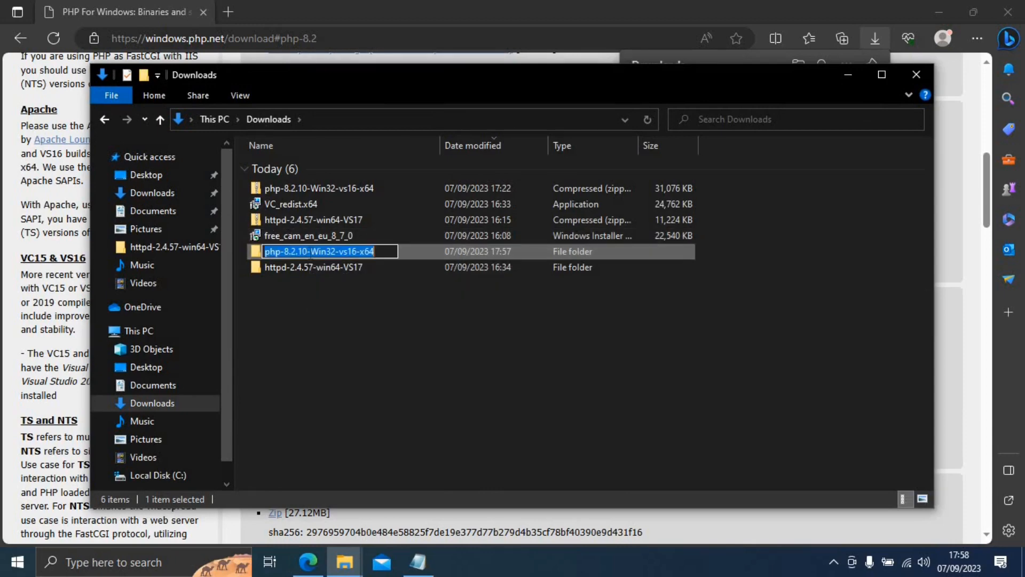
left_click(387, 250)
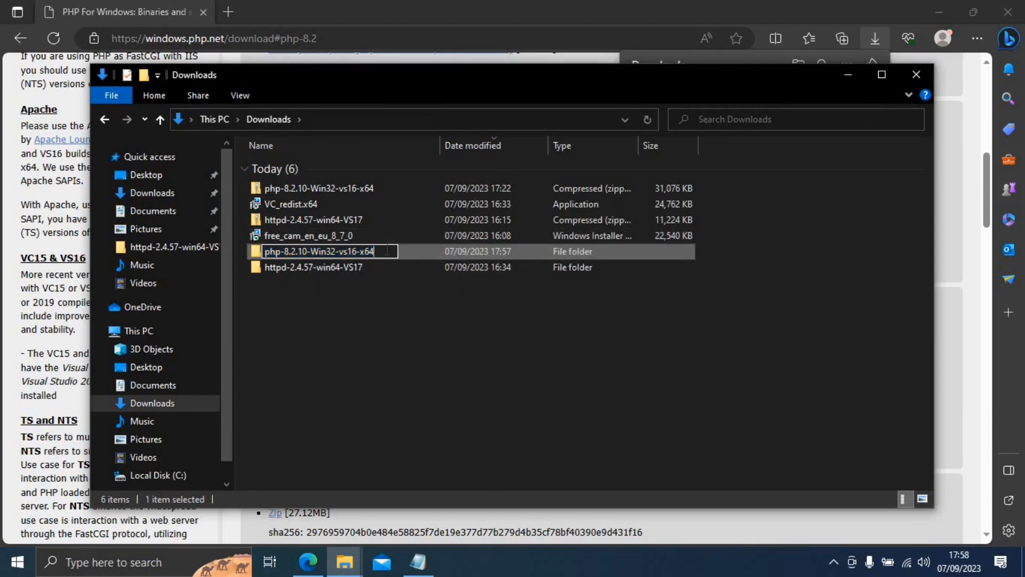
key("BackSpace")
key("BackSpace")
key("BackSpace")
key("BackSpace")
key("BackSpace")
key("BackSpace")
key("BackSpace")
key("BackSpace")
key("BackSpace")
key("BackSpace")
key("BackSpace")
key("BackSpace")
key("BackSpace")
key("BackSpace")
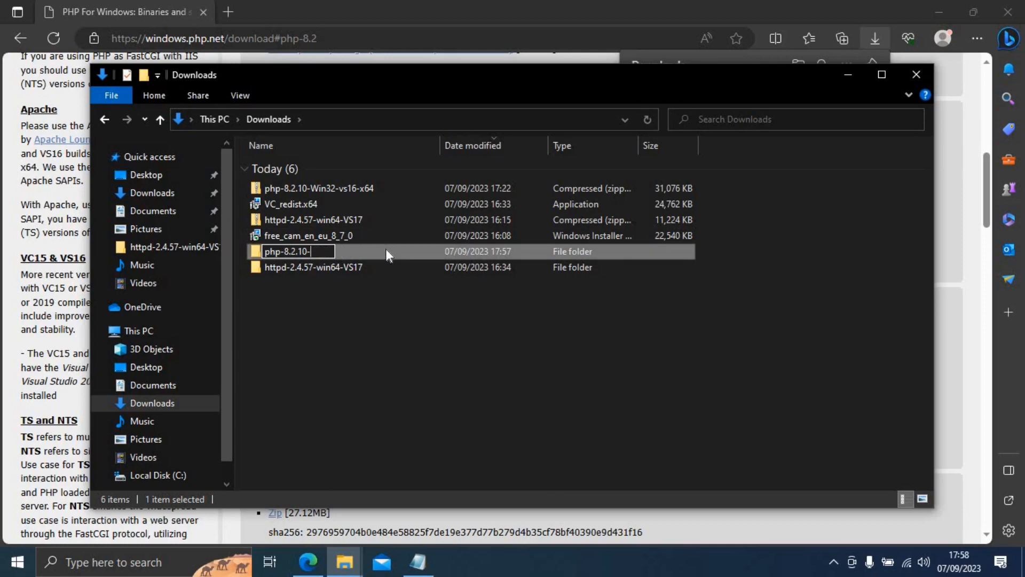
key("BackSpace")
key("Return")
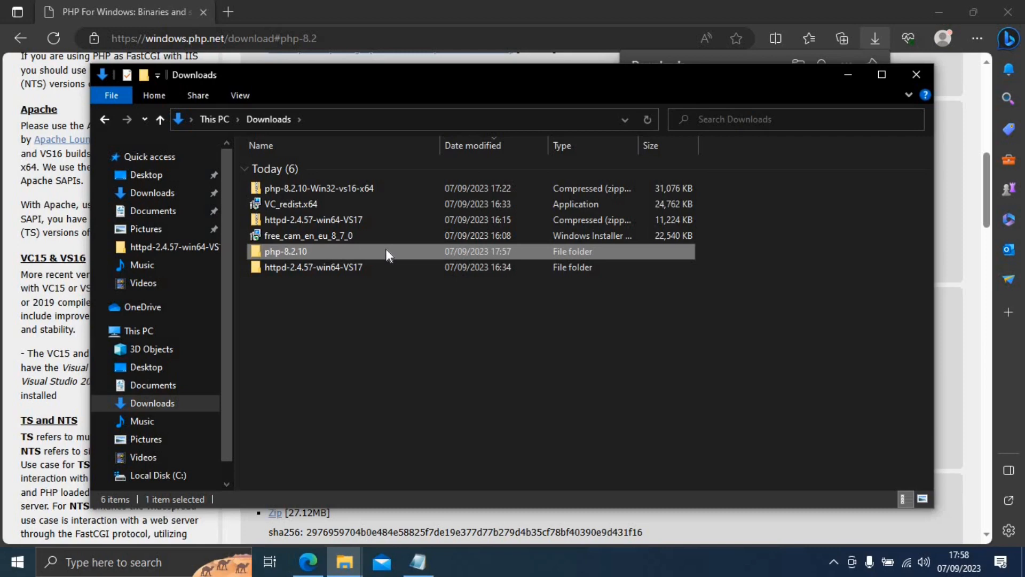
Copy the php-8.2.10 folder from Downloads into the Apache24 folder on Local Disk (C:).
right_click(386, 249)
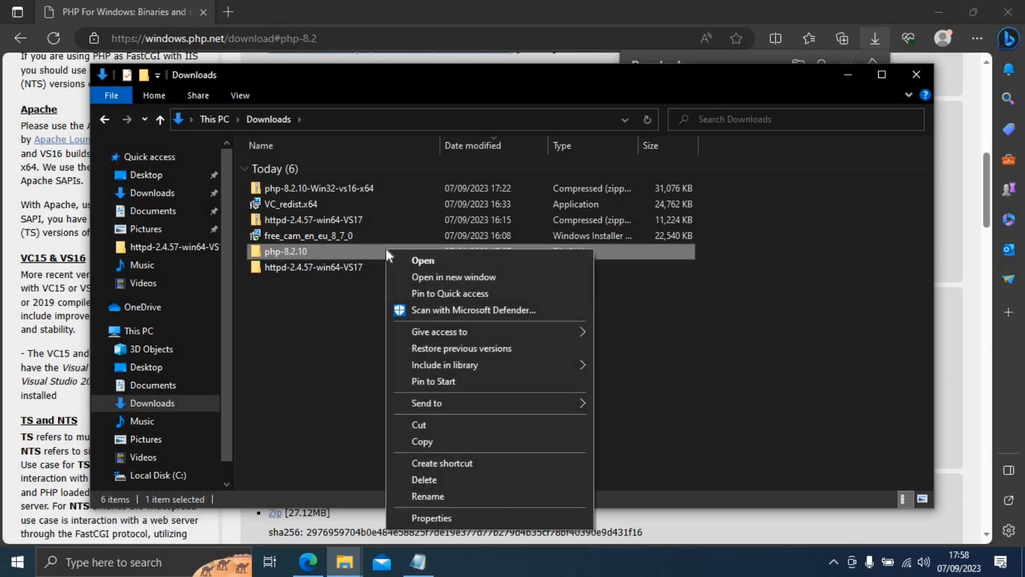
left_click(452, 440)
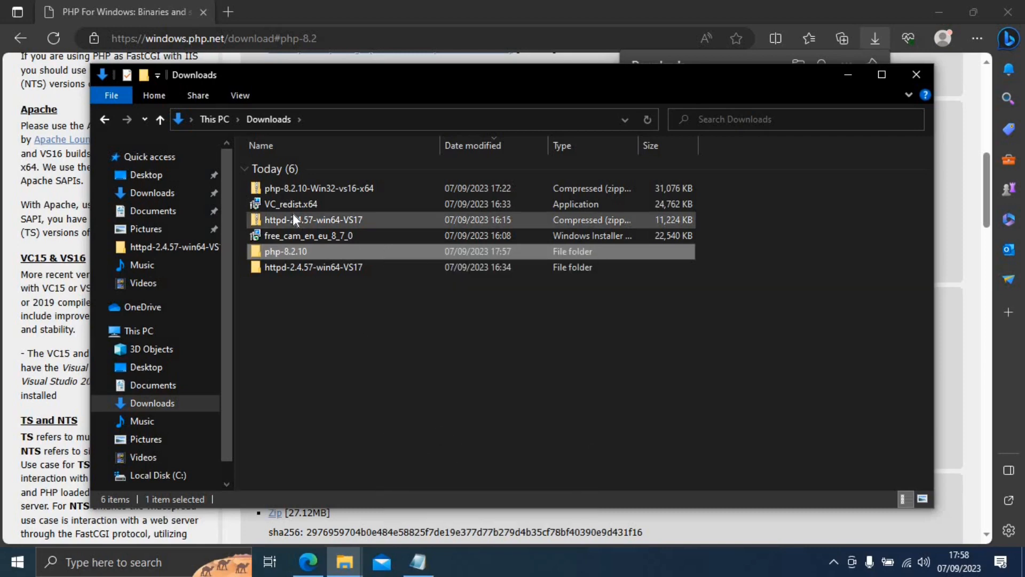
left_click(239, 117)
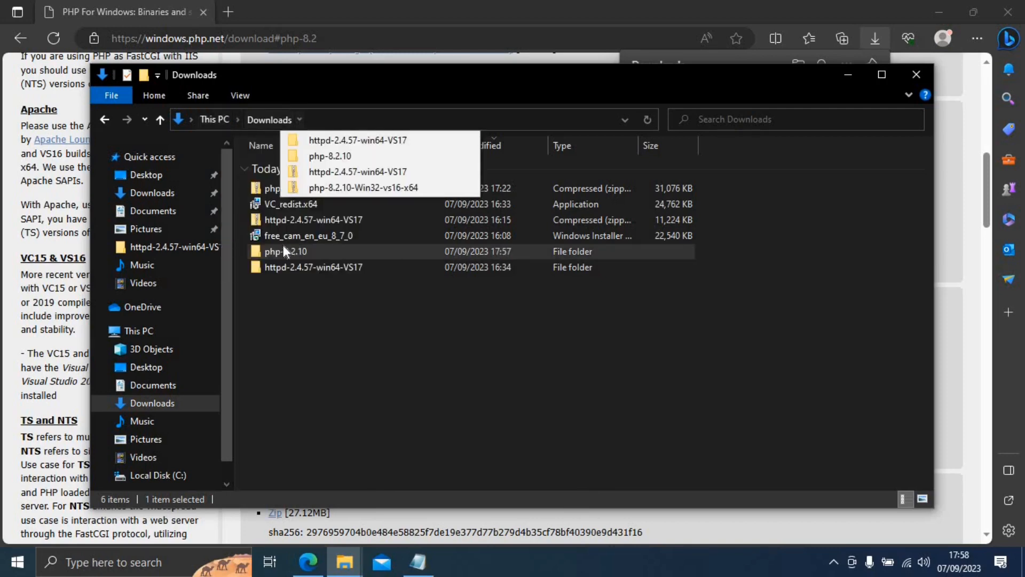
left_click(162, 475)
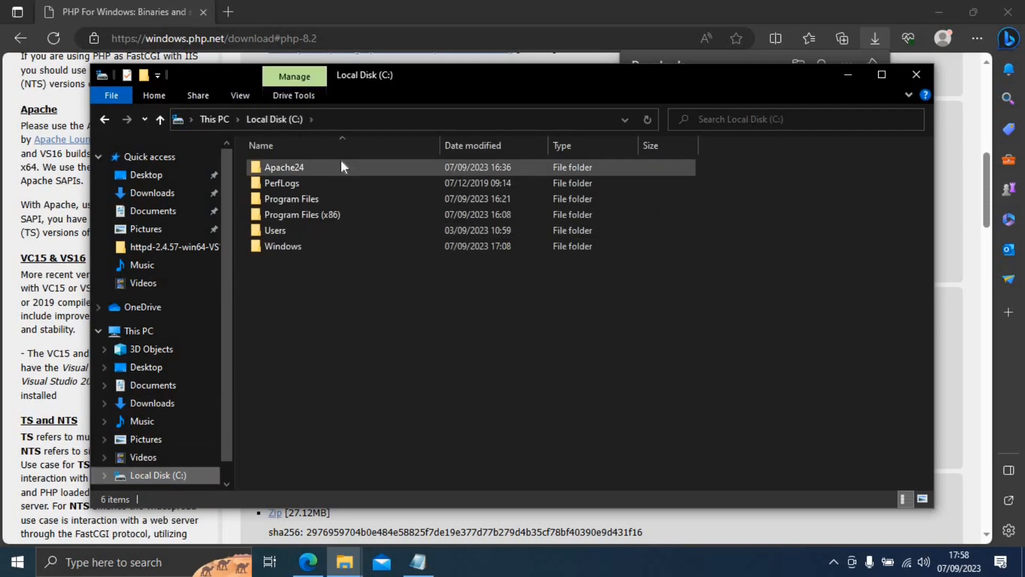
double_click(341, 164)
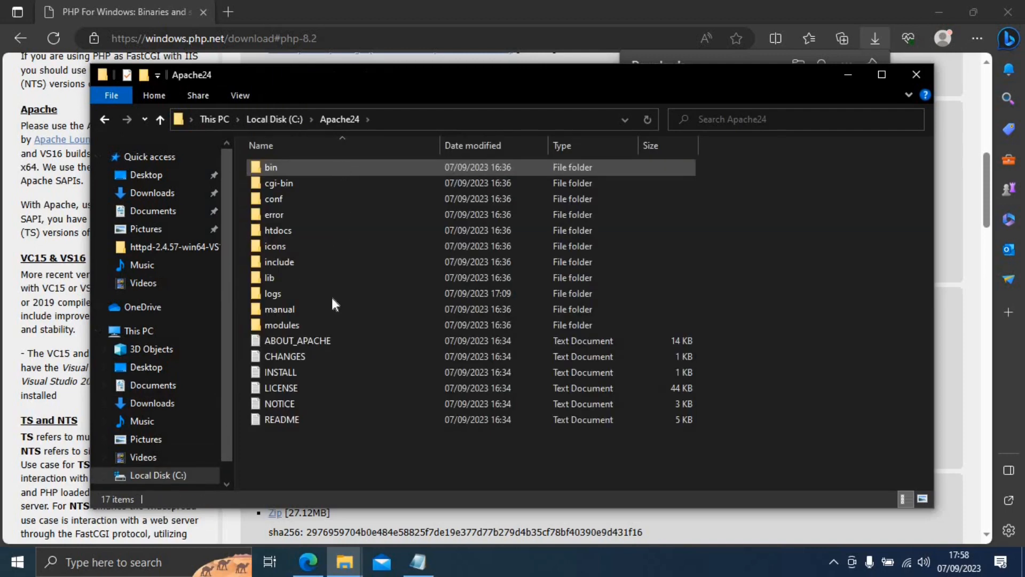
right_click(315, 451)
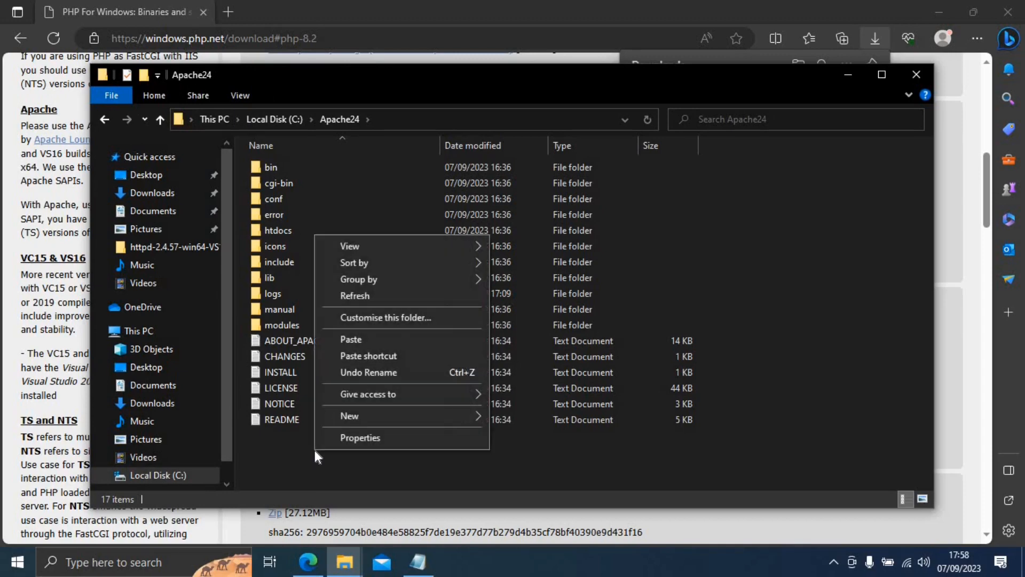
left_click(386, 342)
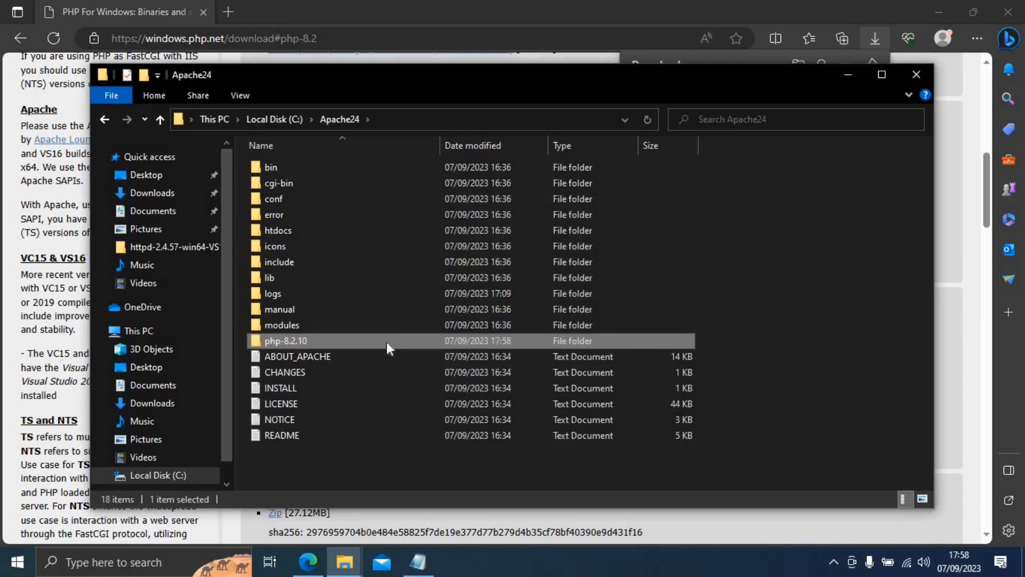
Copy the path C:\Apache24\php-8.2.10 from inside the pasted folder and open the Windows Environment Variables settings.
double_click(309, 341)
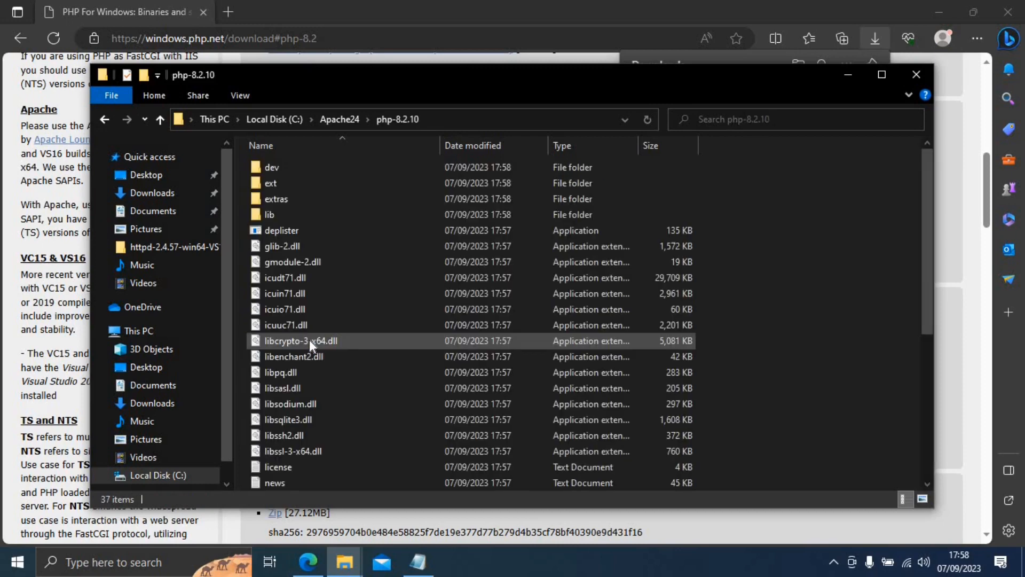
left_click(446, 118)
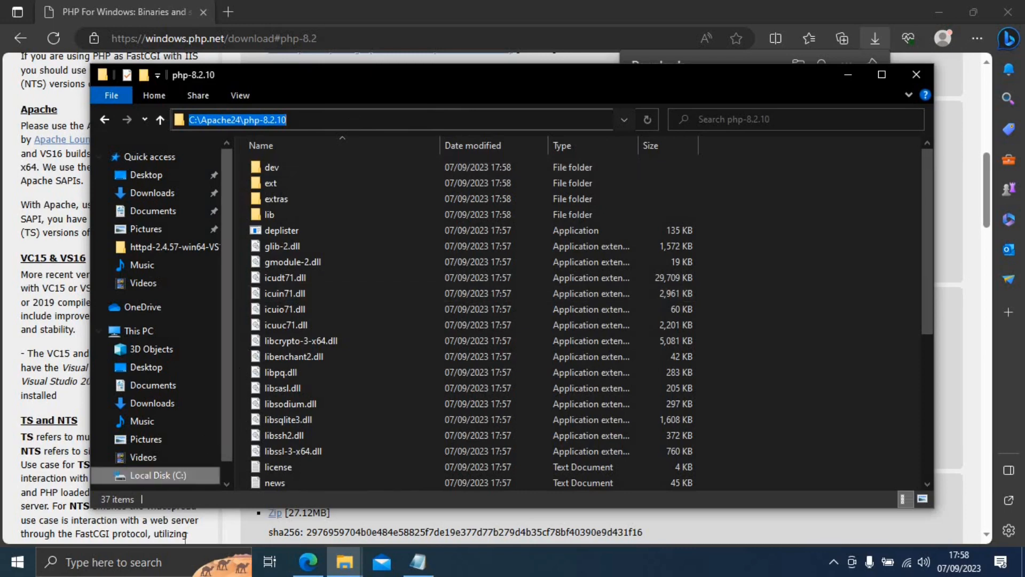
left_click(155, 562)
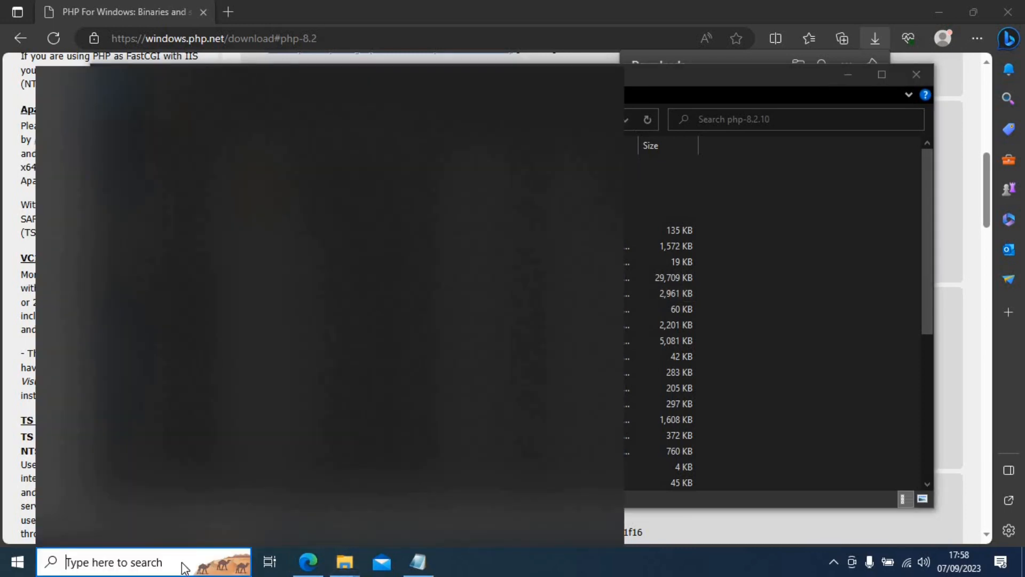
type("e")
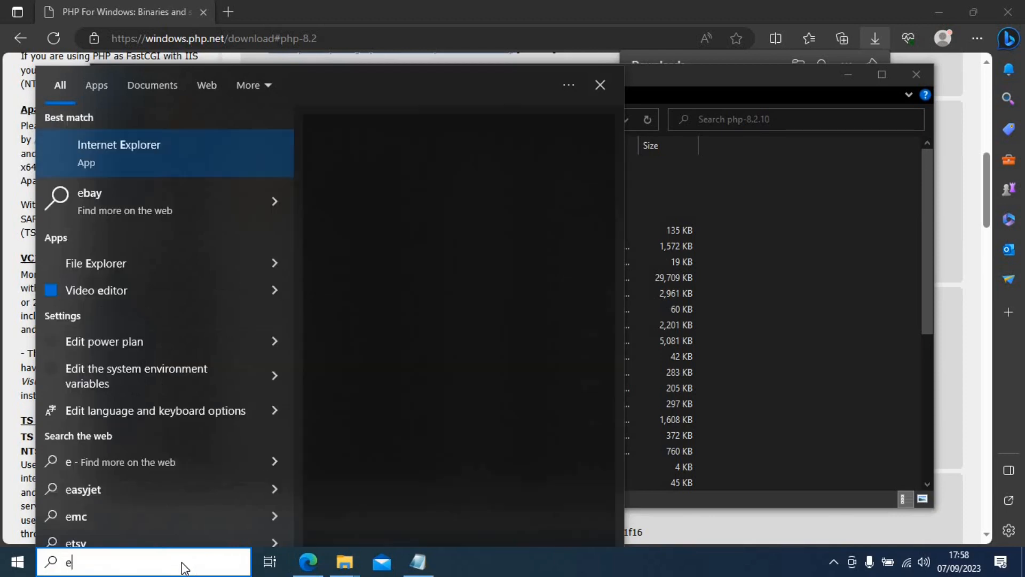
type("nv")
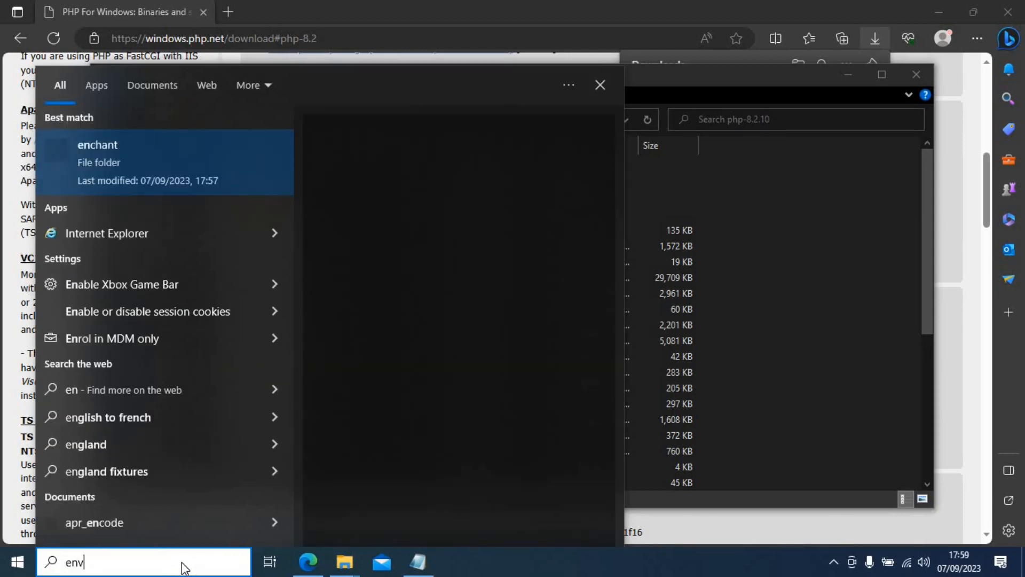
type("ir")
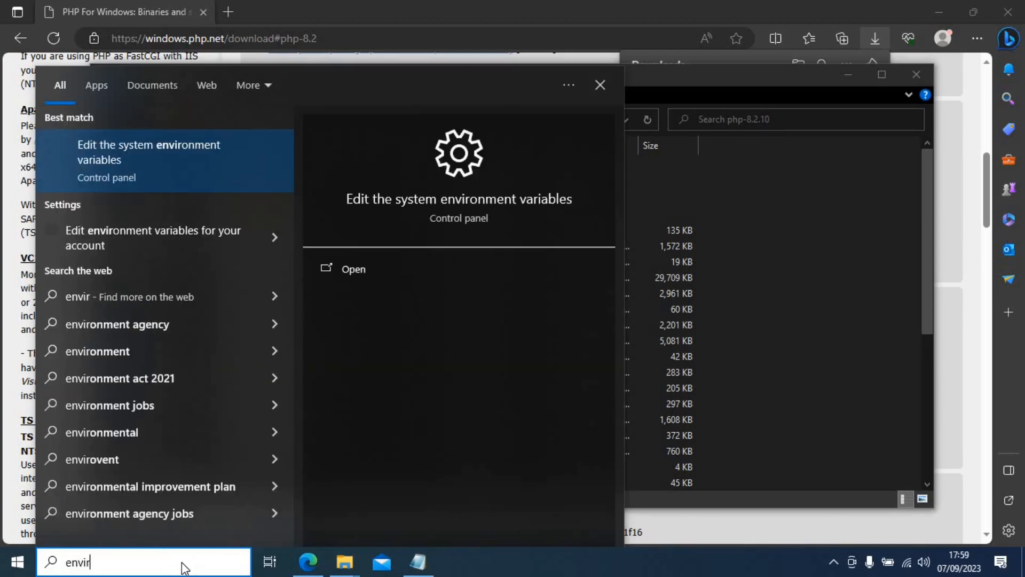
left_click(256, 171)
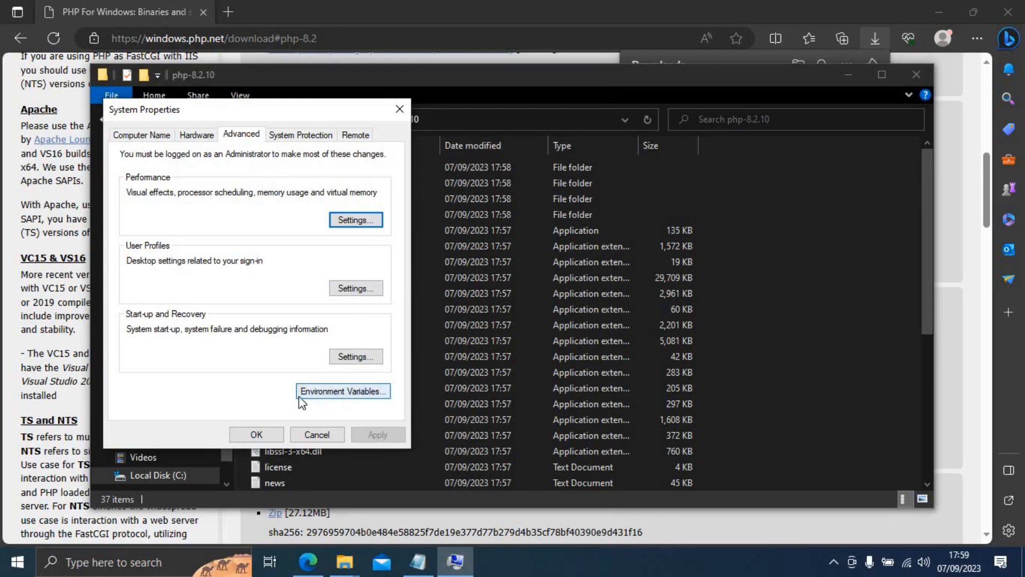
left_click(385, 393)
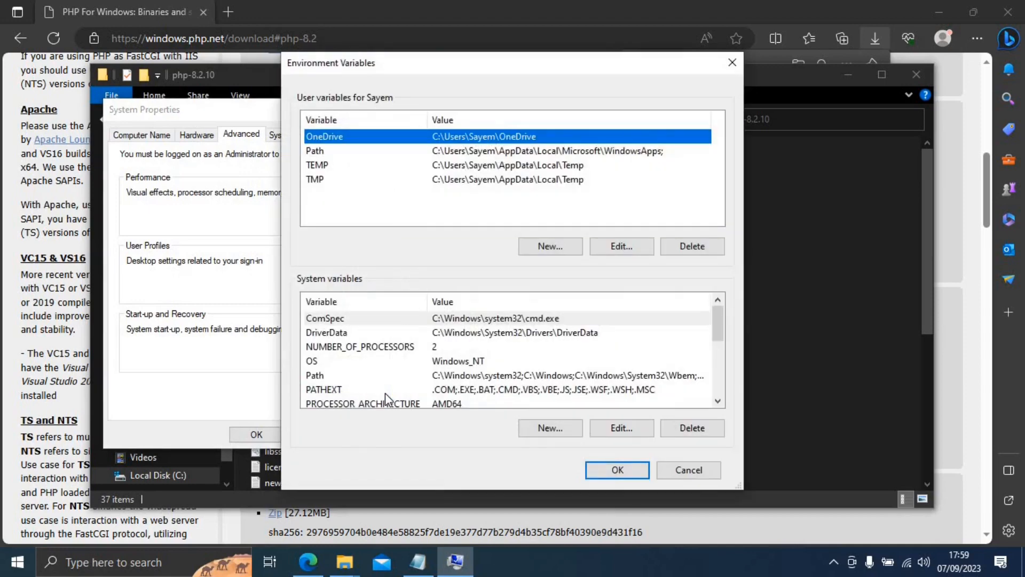
Add C:\Apache24\php-8.2.10 as a new entry to the system Path variable and accept the environment variable changes.
left_click(328, 374)
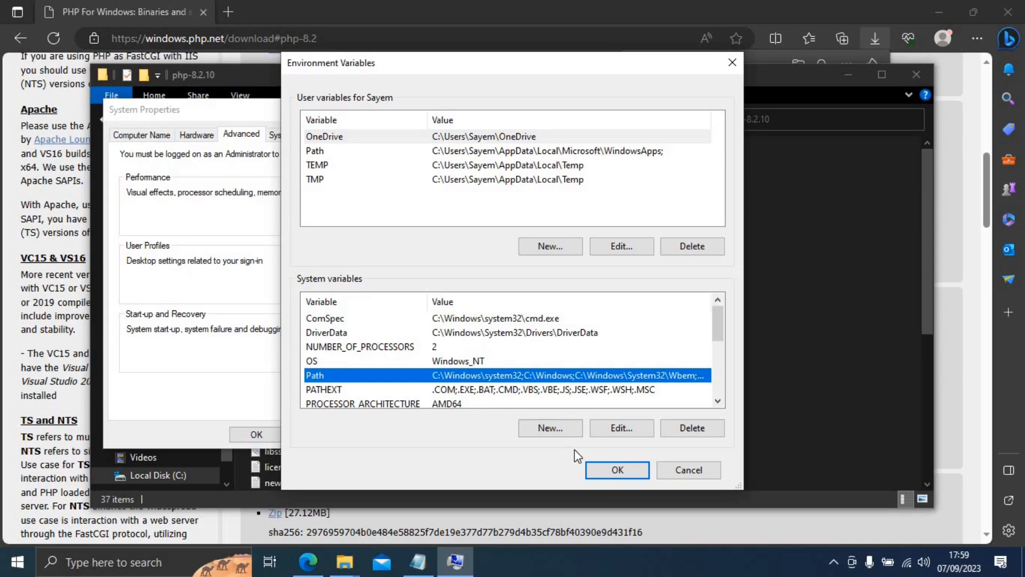
left_click(632, 433)
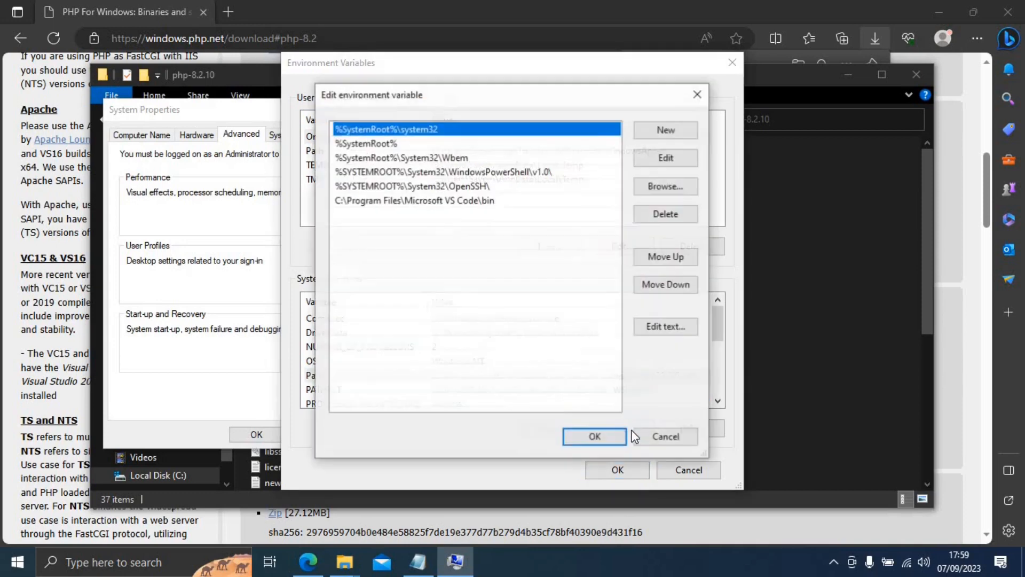
left_click(689, 130)
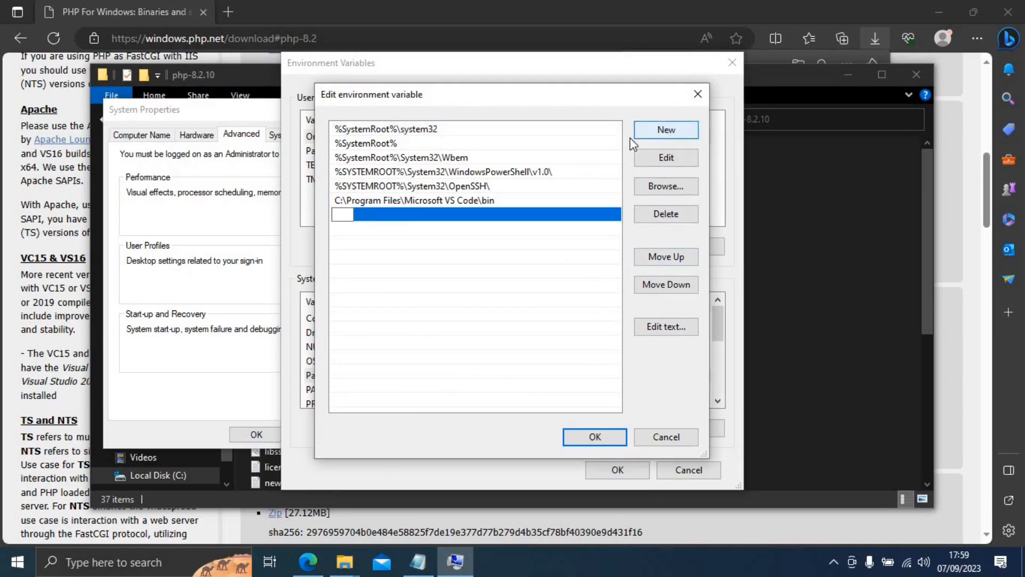
right_click(347, 215)
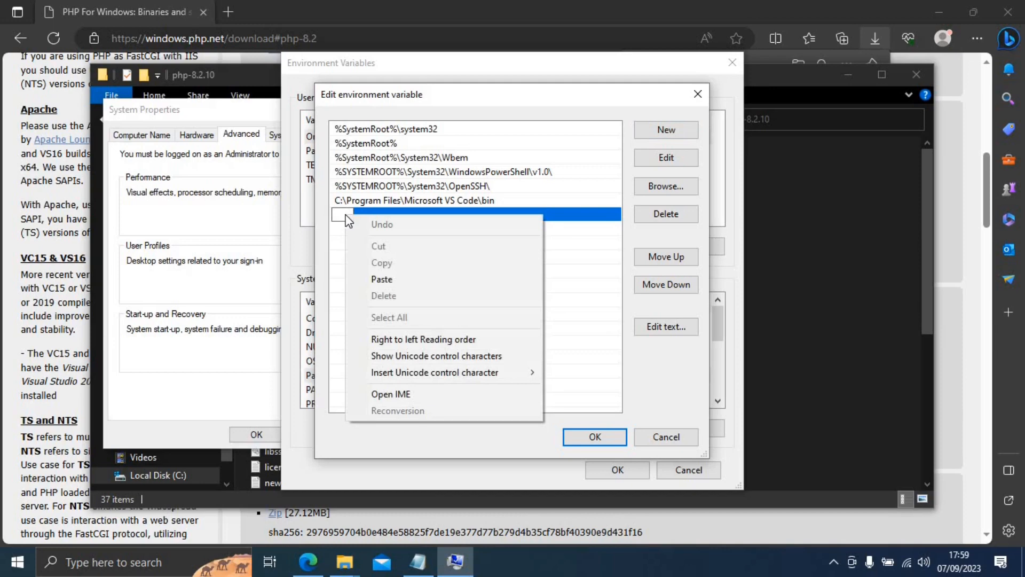
left_click(409, 286)
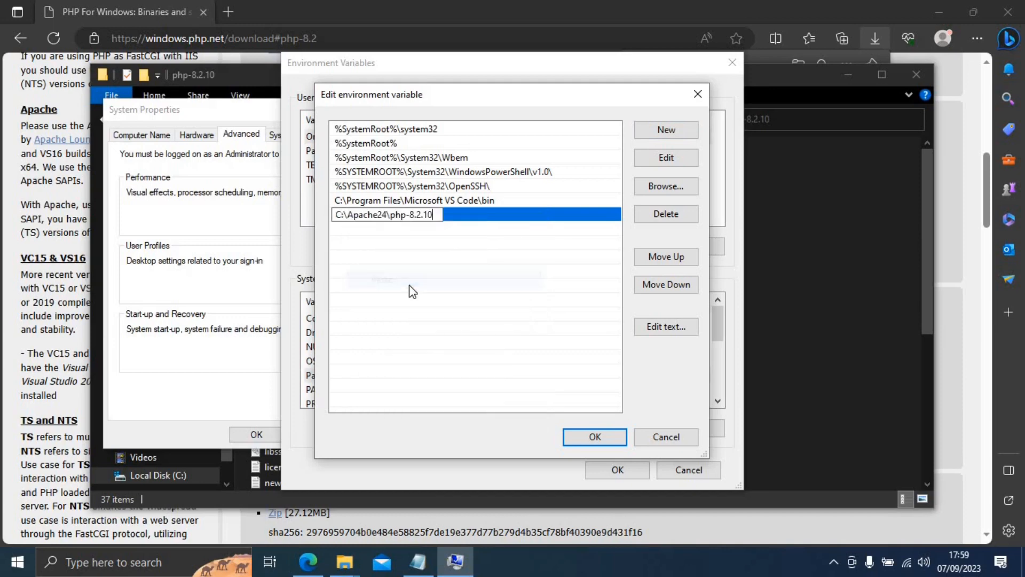
left_click(601, 436)
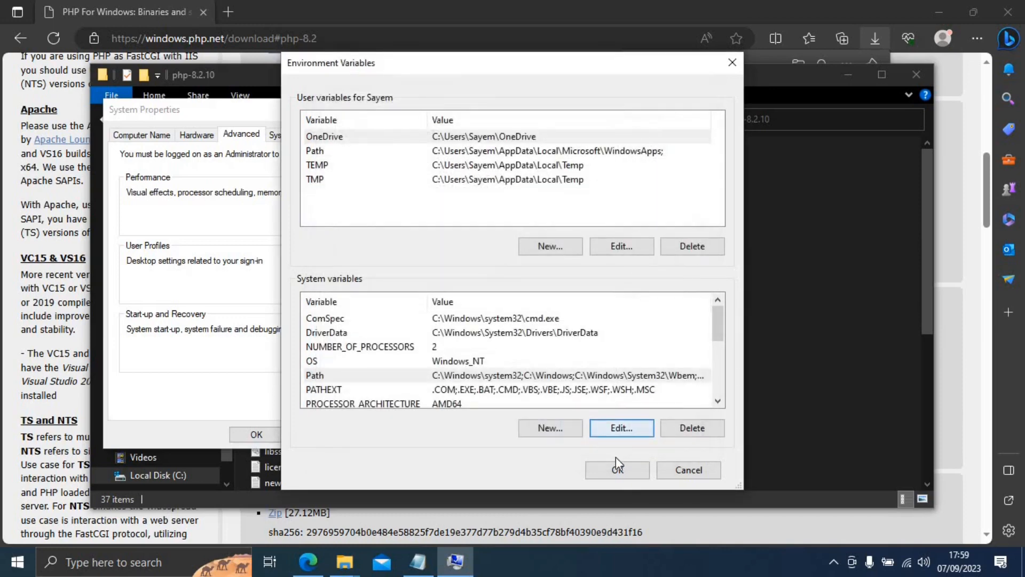
left_click(617, 470)
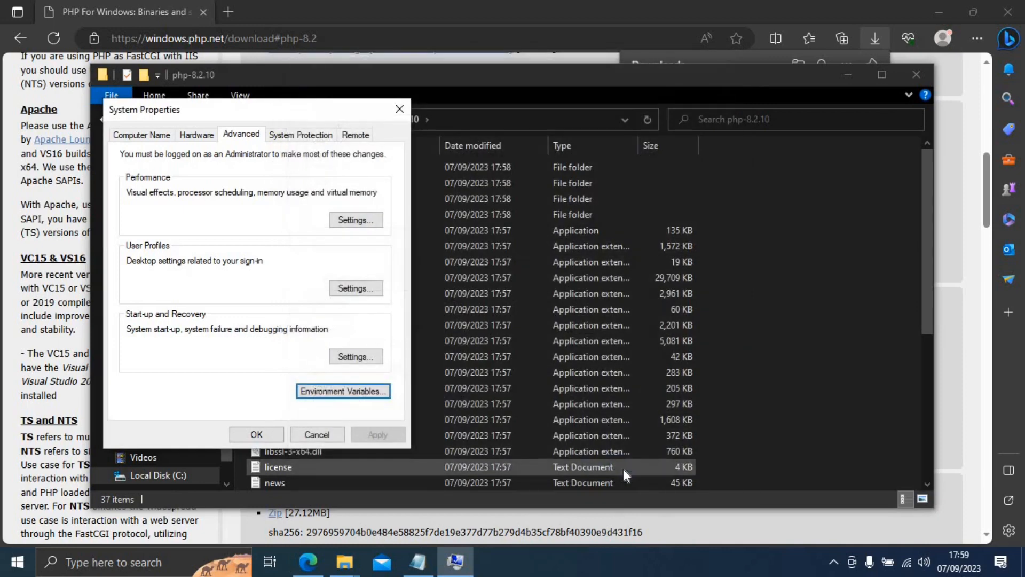
Close the System Properties dialog and check the installed PHP version by running php --version in a Command Prompt, closing the prompt when done.
left_click(257, 435)
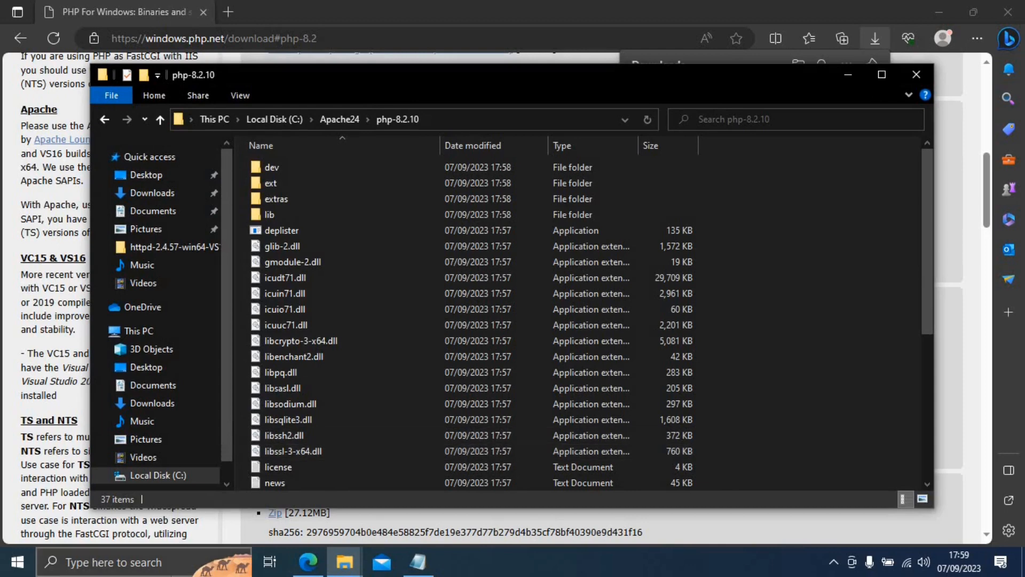
left_click(170, 571)
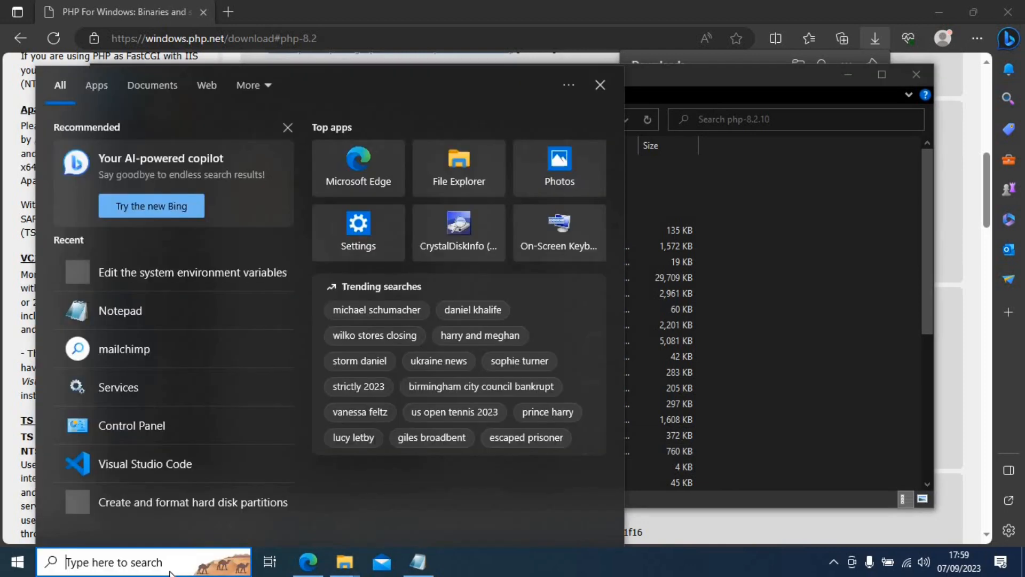
type("cmd")
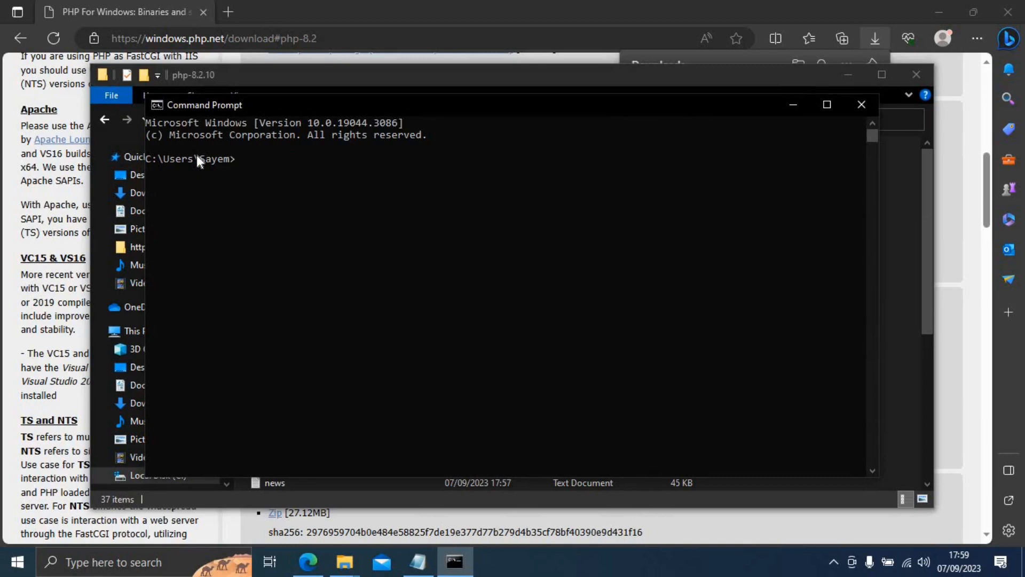
type("php --version")
key("Return")
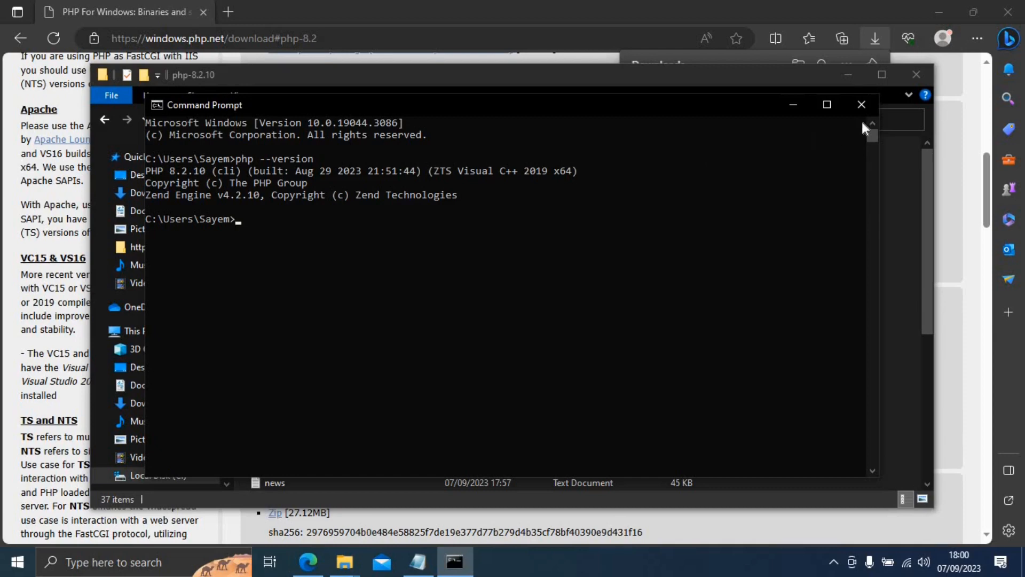
left_click(861, 104)
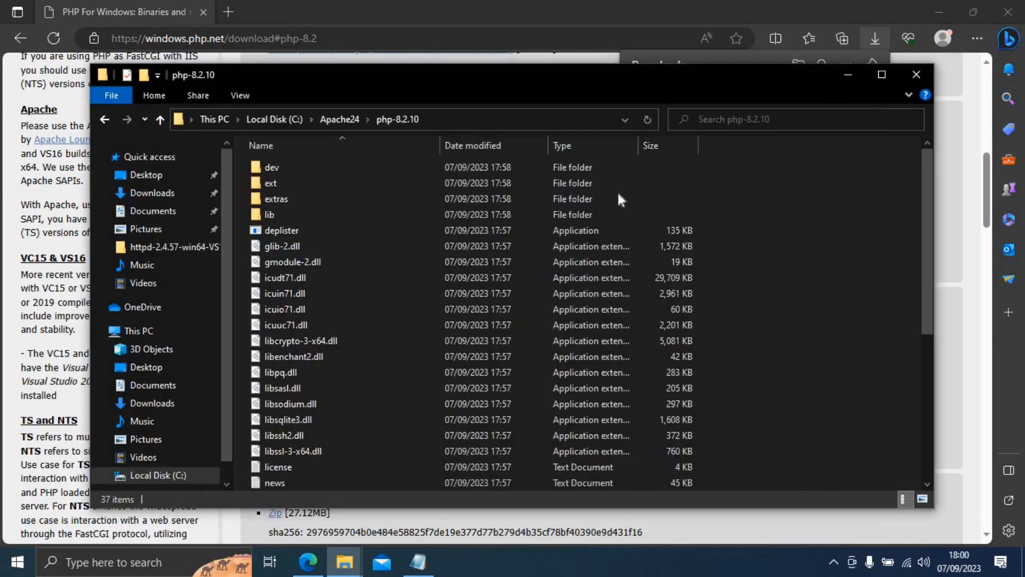
Open httpd.conf from the Apache24 conf folder with Notepad, keeping it as the default app for .conf files.
left_click(341, 123)
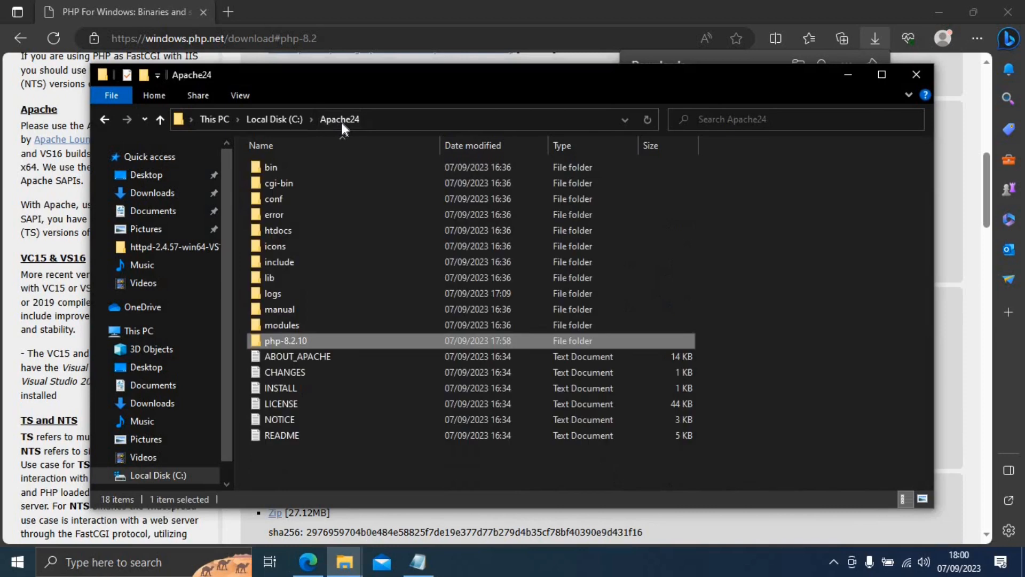
double_click(315, 197)
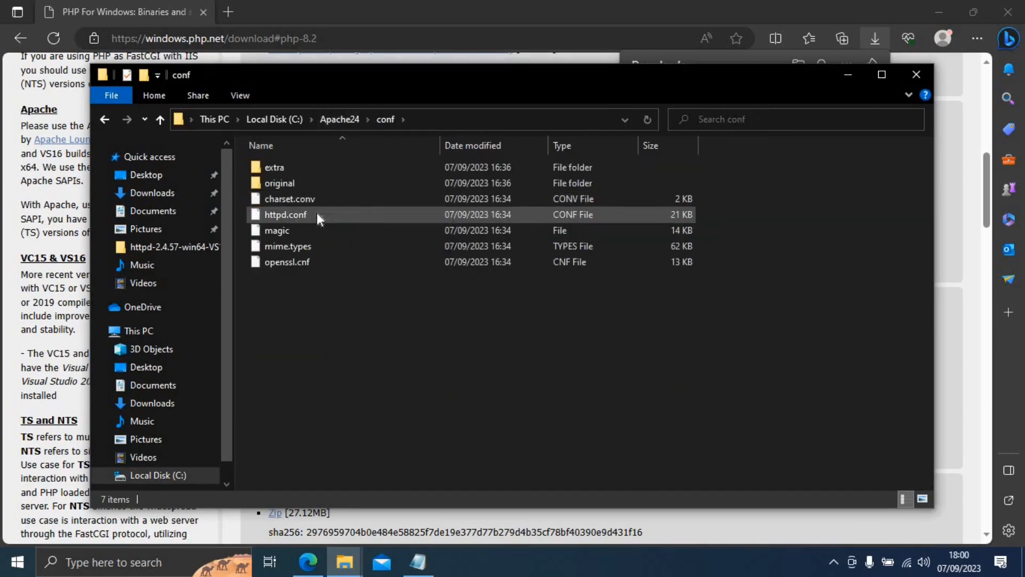
left_click(316, 213)
double_click(316, 212)
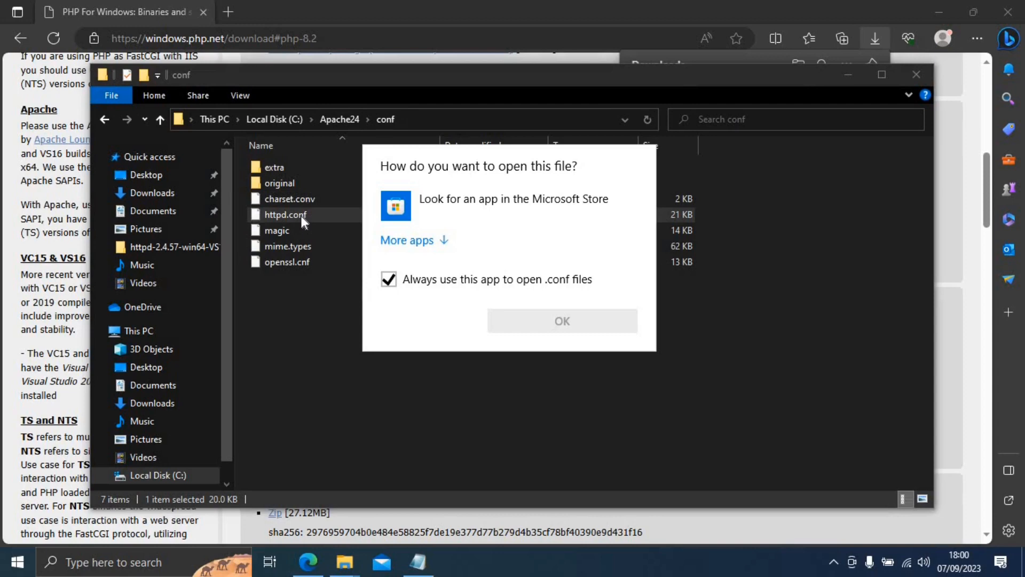
left_click(301, 215)
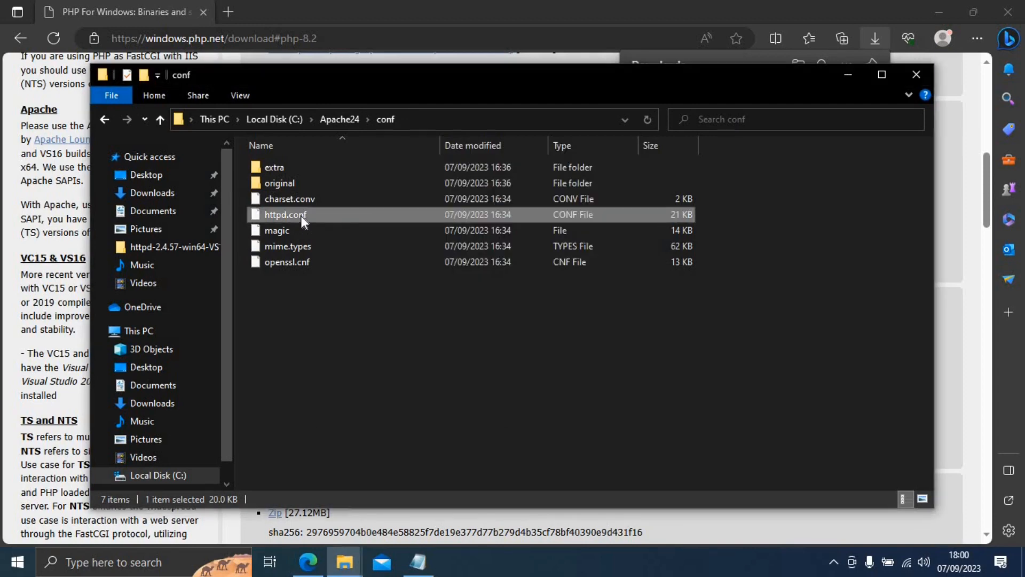
right_click(302, 216)
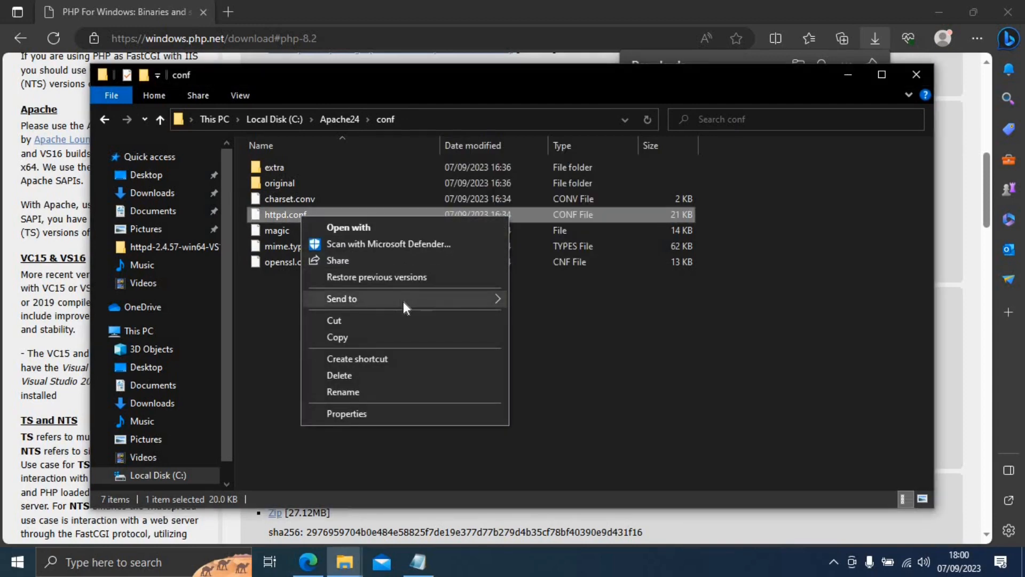
left_click(420, 226)
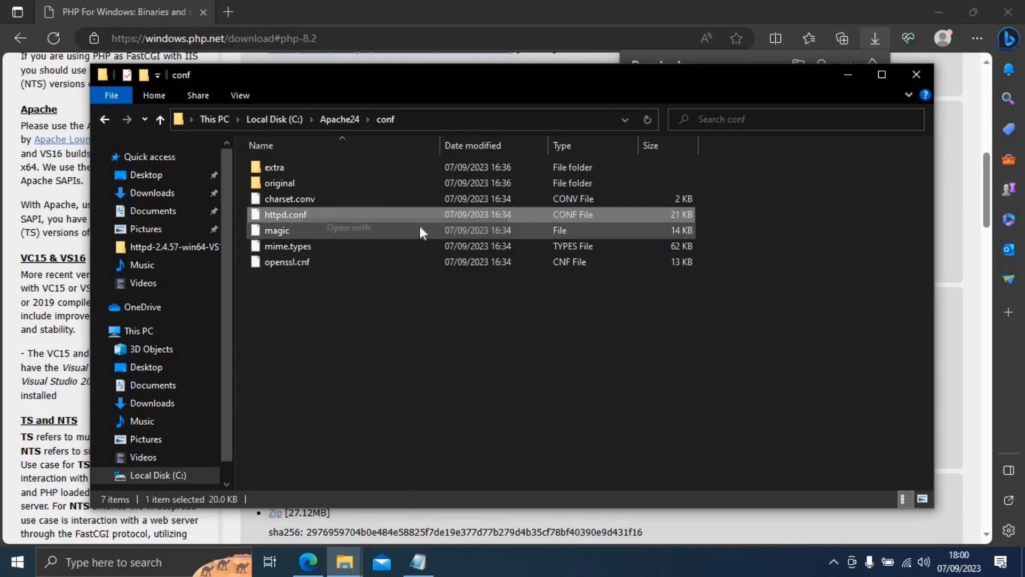
left_click(426, 242)
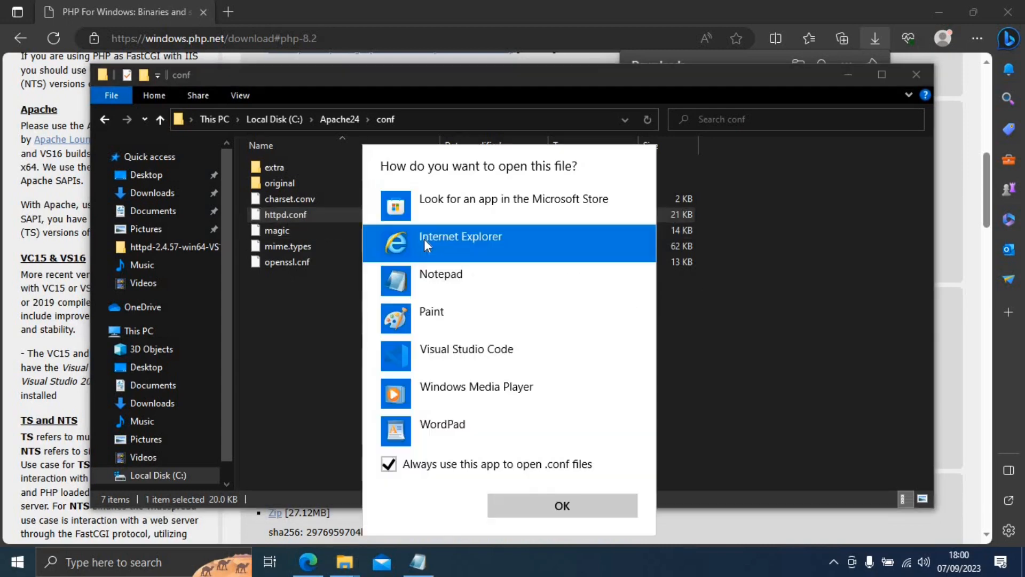
double_click(437, 283)
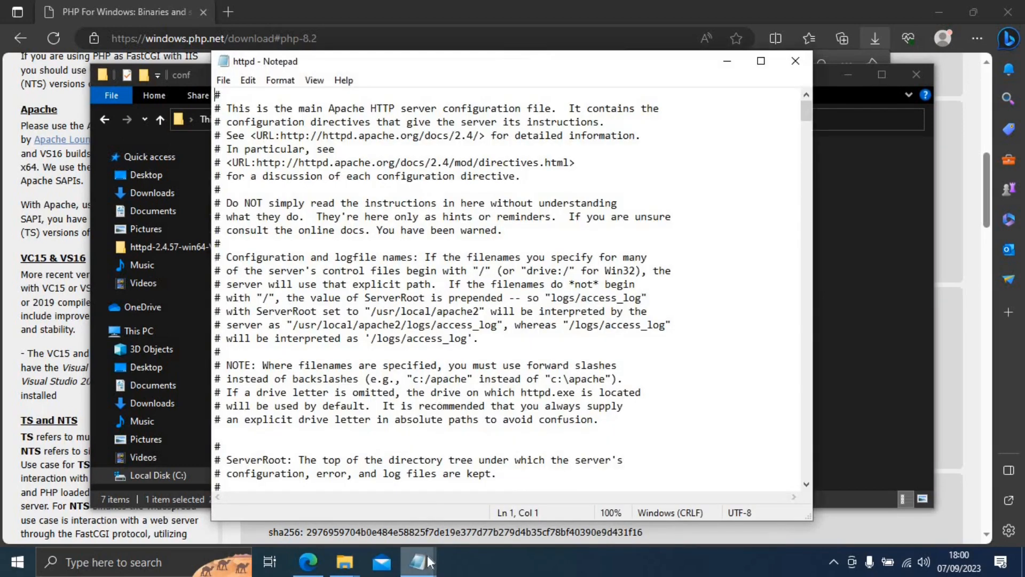
Copy the four directive lines from LoadModule php_module through LoadFile in the untitled Notepad document.
mouse_move(419, 560)
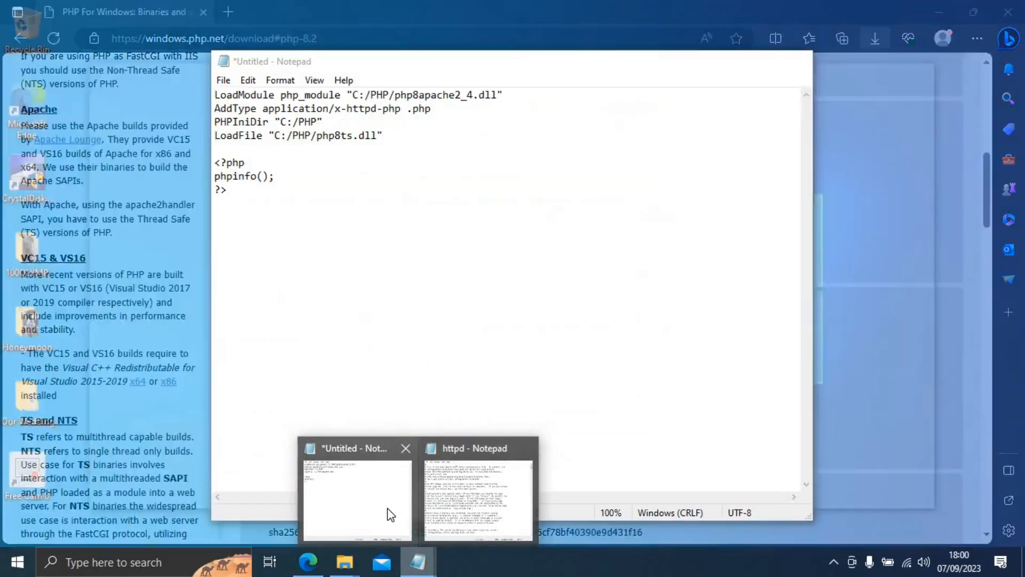
left_click(390, 511)
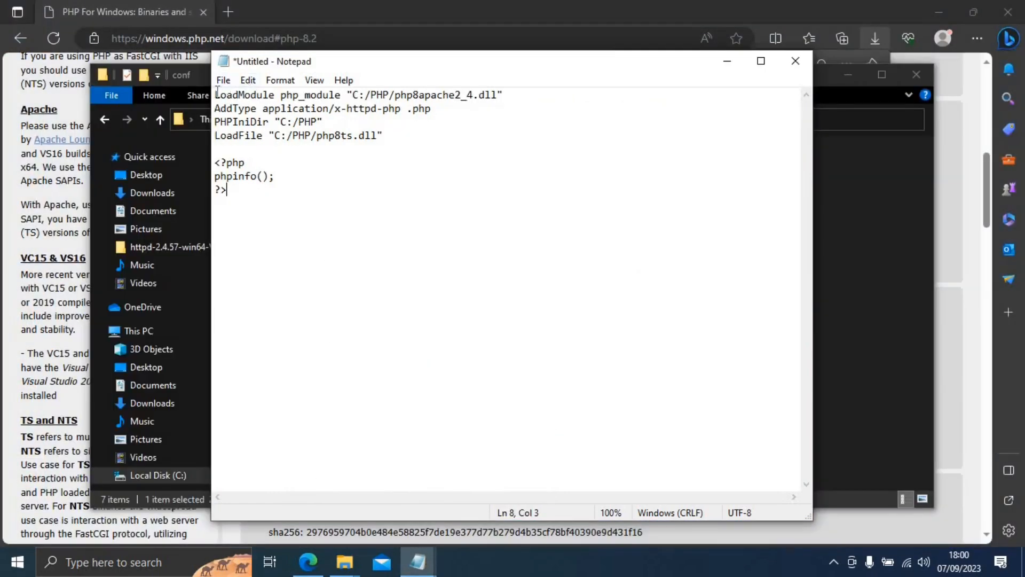
left_click_drag(217, 94, 416, 141)
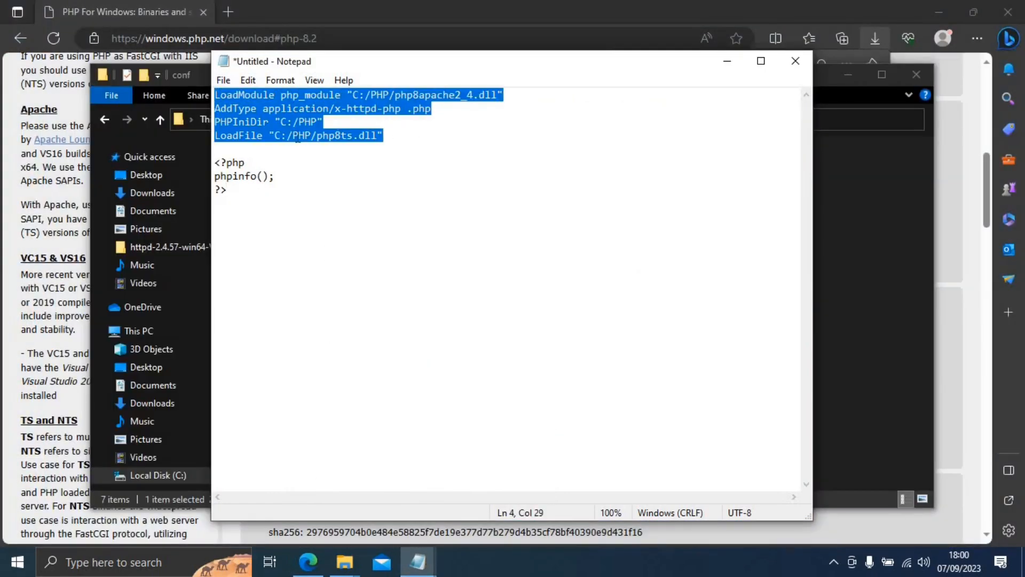
right_click(295, 135)
left_click(346, 183)
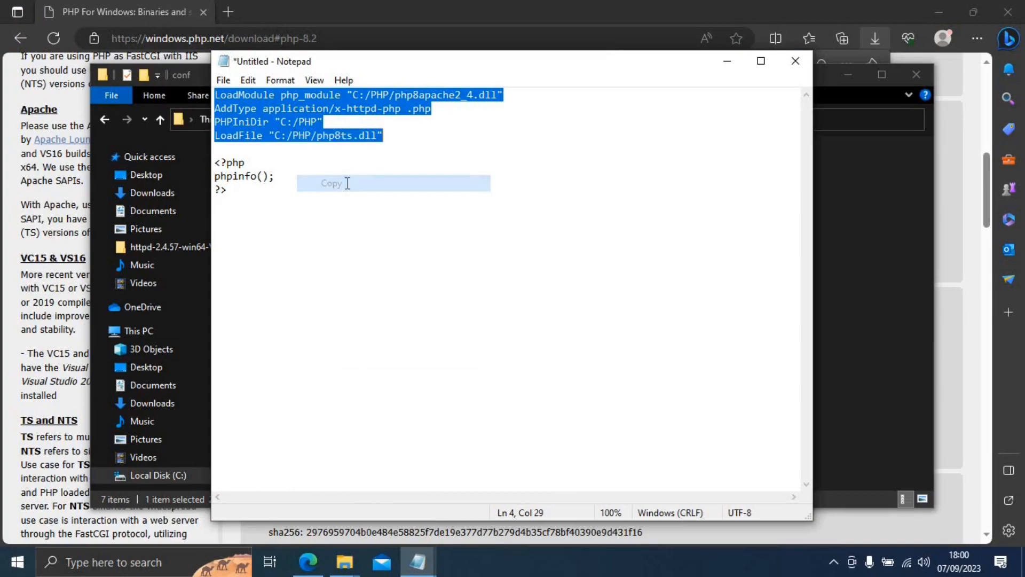
Insert a new line at the very start of the httpd file and paste the copied PHP directives there.
left_click(829, 166)
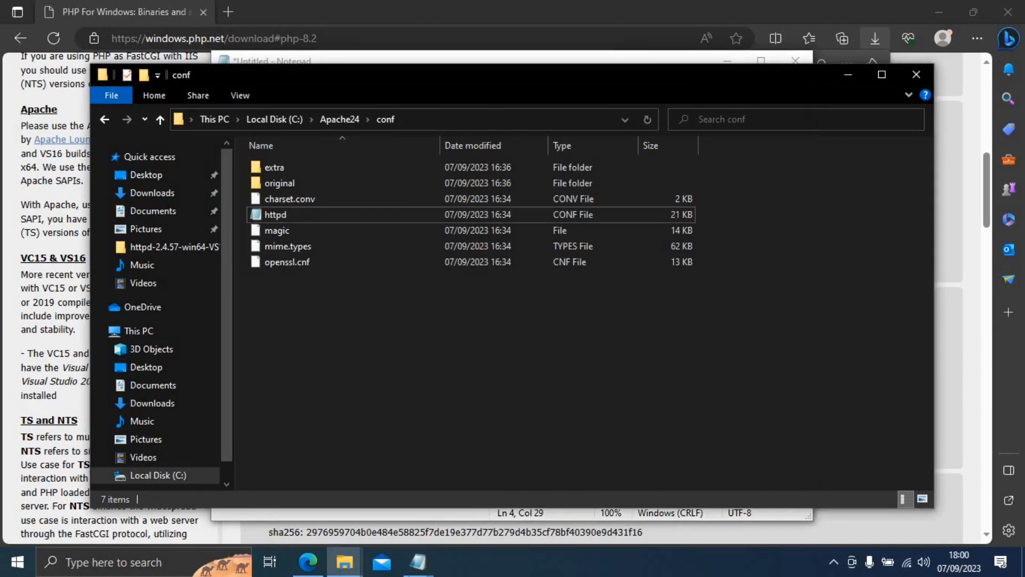
mouse_move(418, 562)
left_click(486, 499)
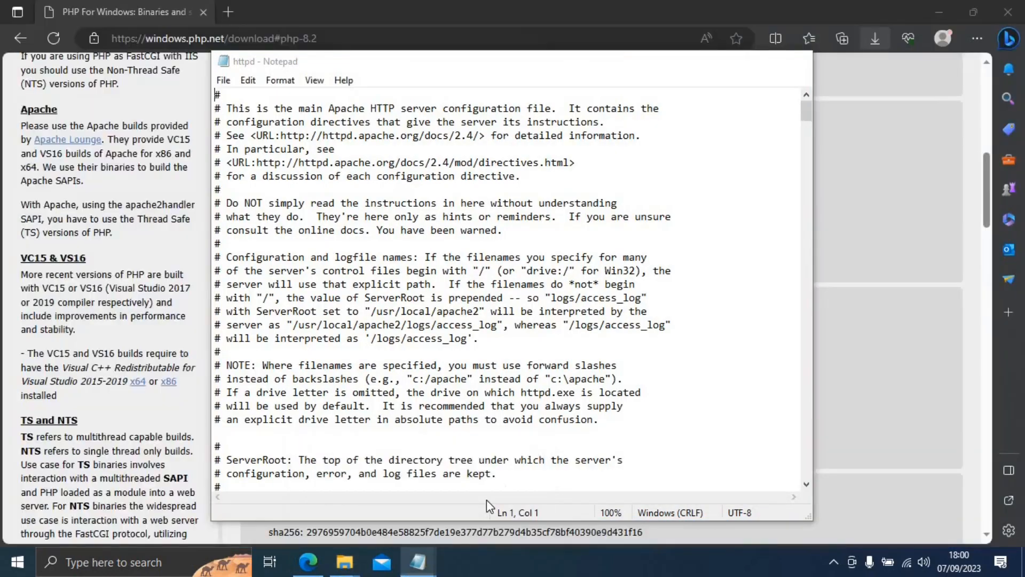
key("Return")
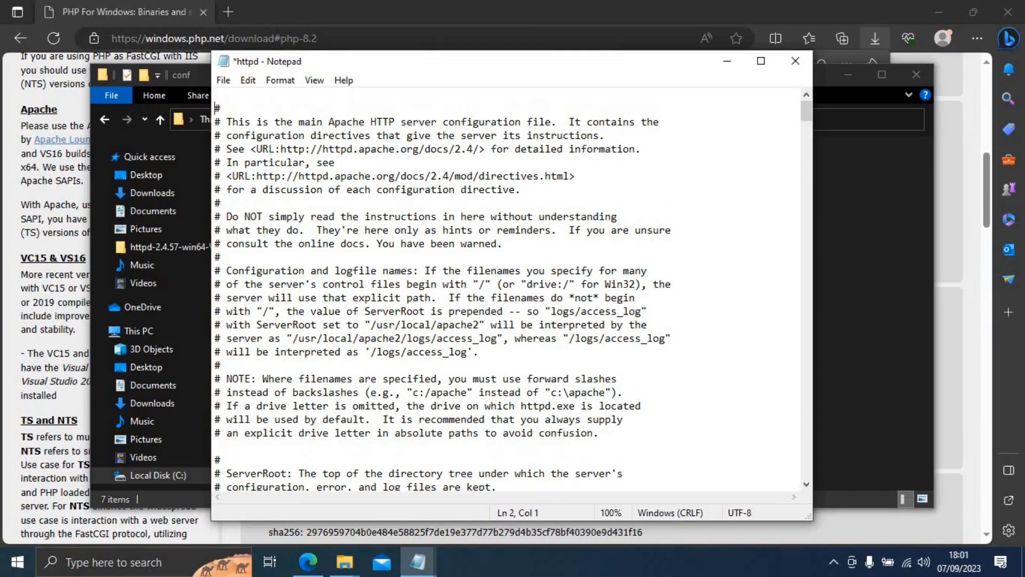
key("Up")
right_click(225, 99)
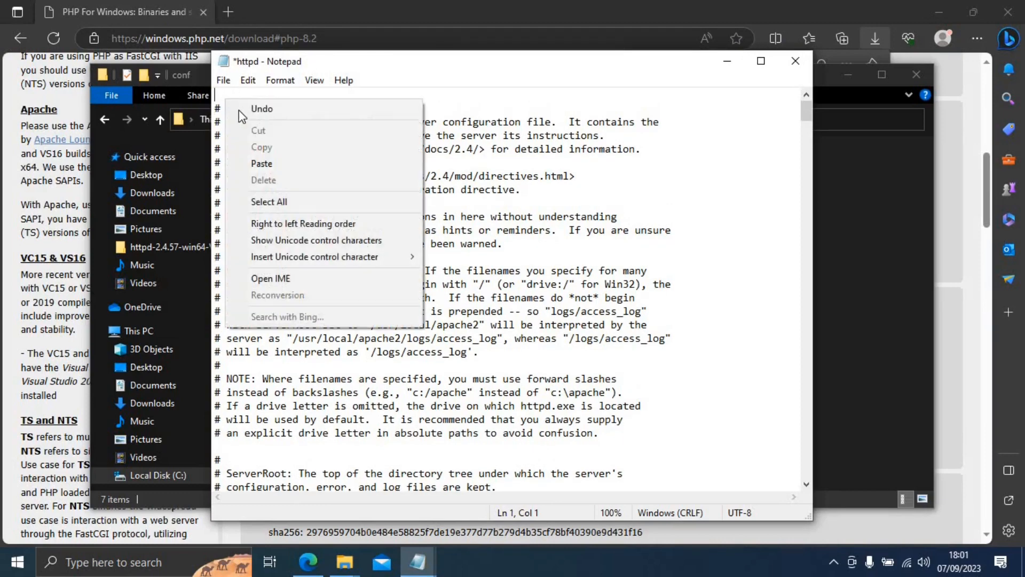
left_click(306, 161)
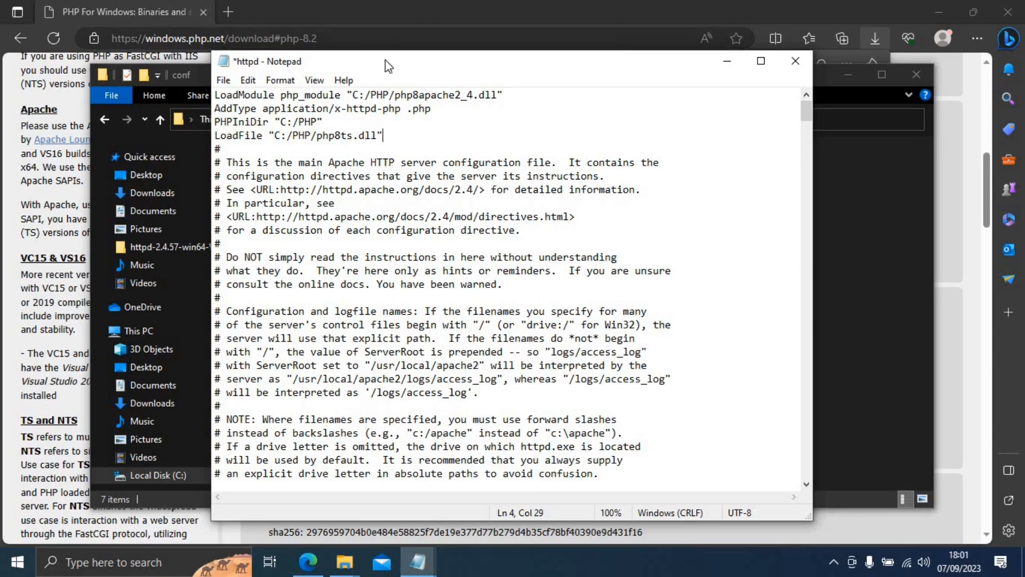
Copy the full path of the php-8.2.10 folder inside Apache24 from File Explorer.
left_click_drag(386, 60, 378, 151)
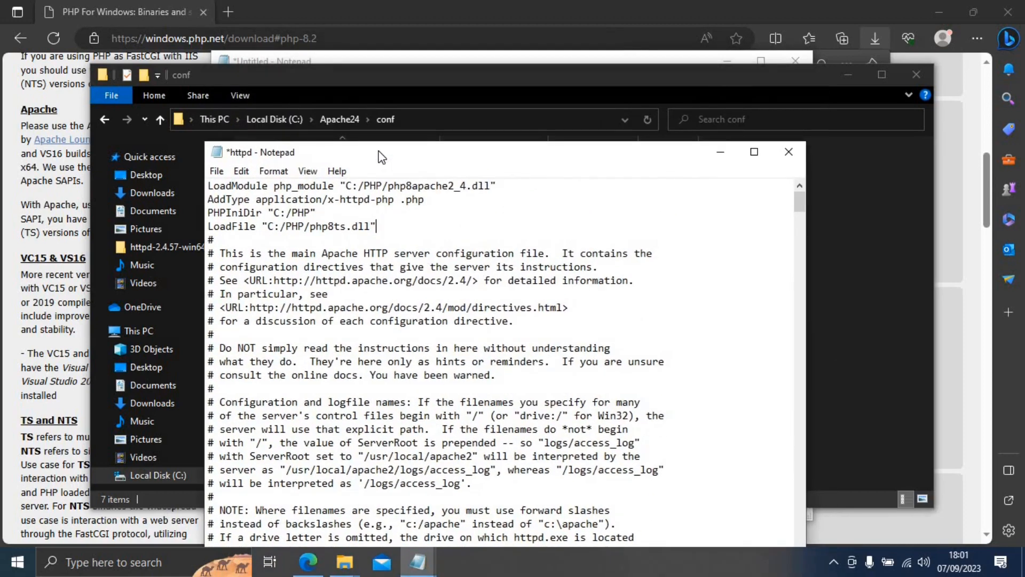
left_click(348, 123)
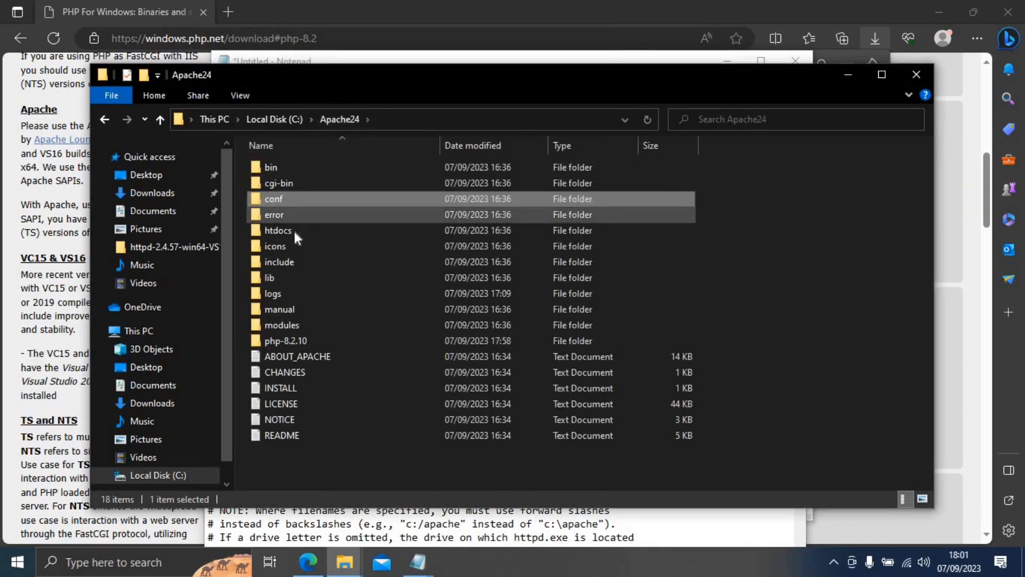
double_click(317, 338)
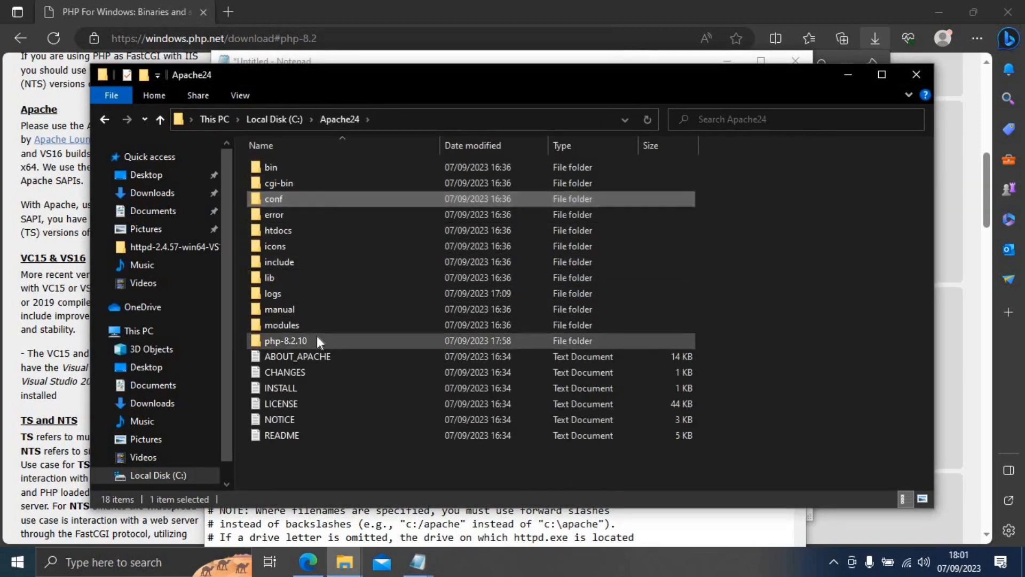
left_click(461, 118)
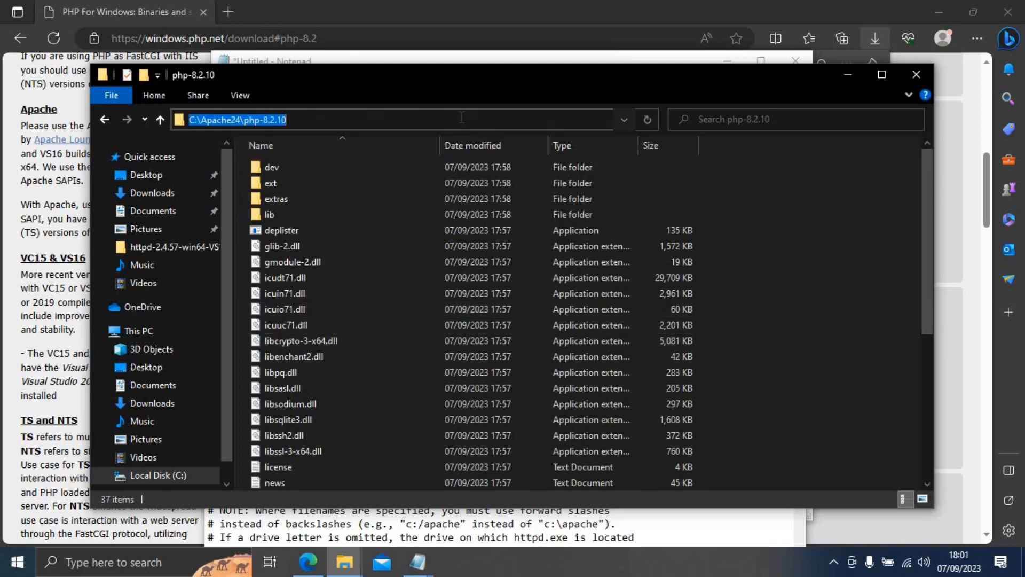
right_click(268, 121)
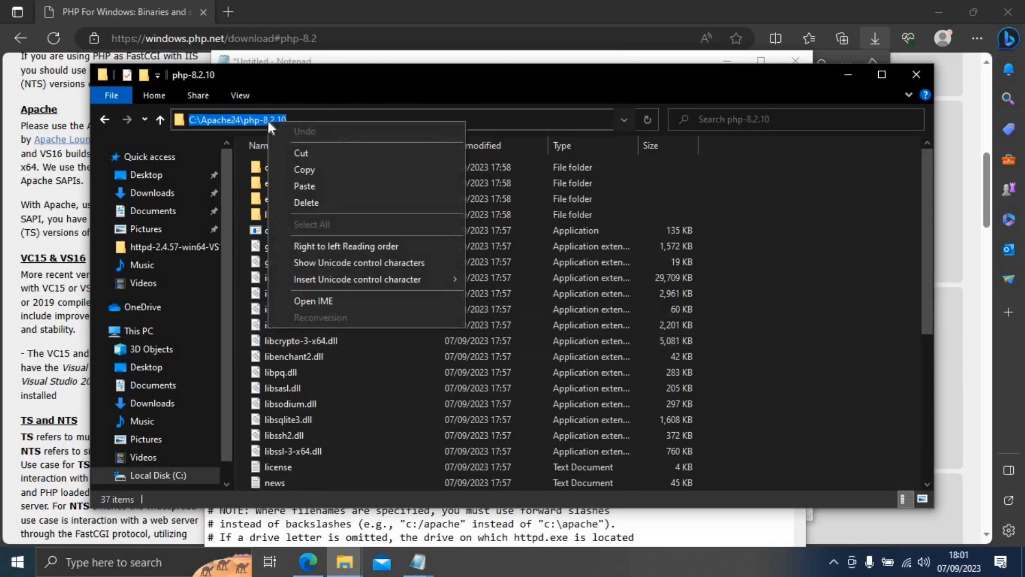
left_click(328, 168)
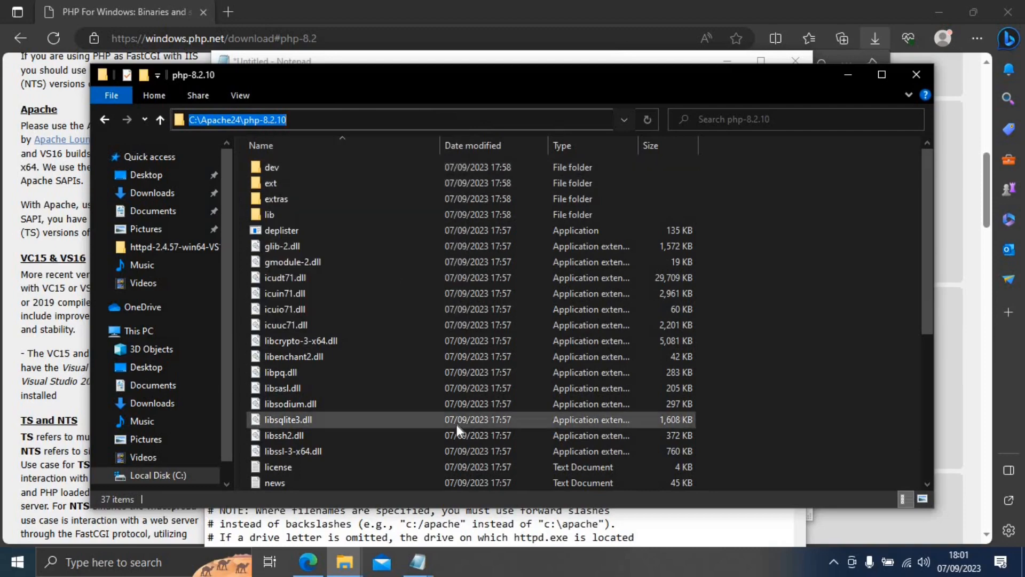
Replace C:/PHP in the LoadModule line of httpd with the copied path C:\Apache24\php-8.2.10.
mouse_move(422, 564)
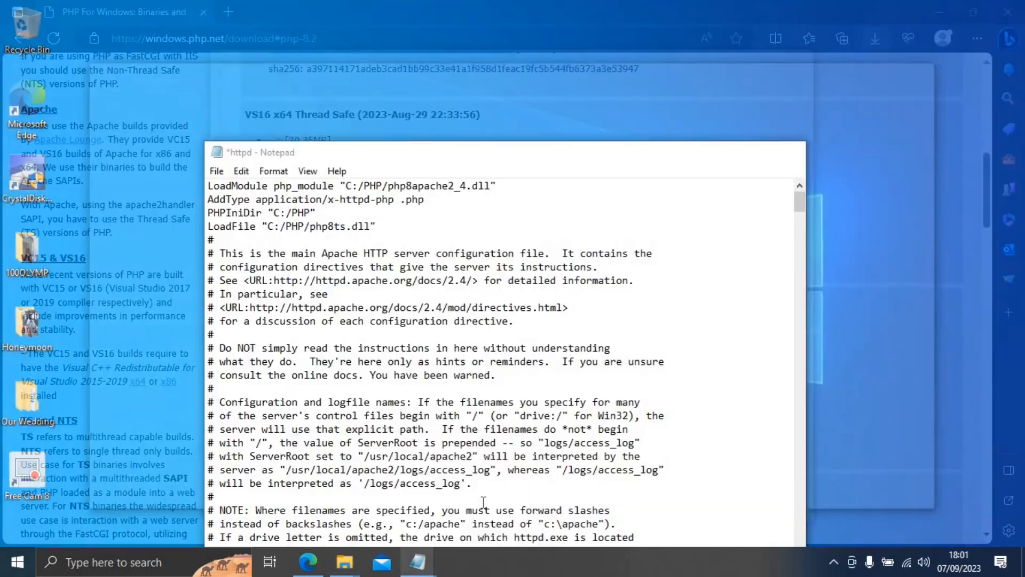
left_click(478, 497)
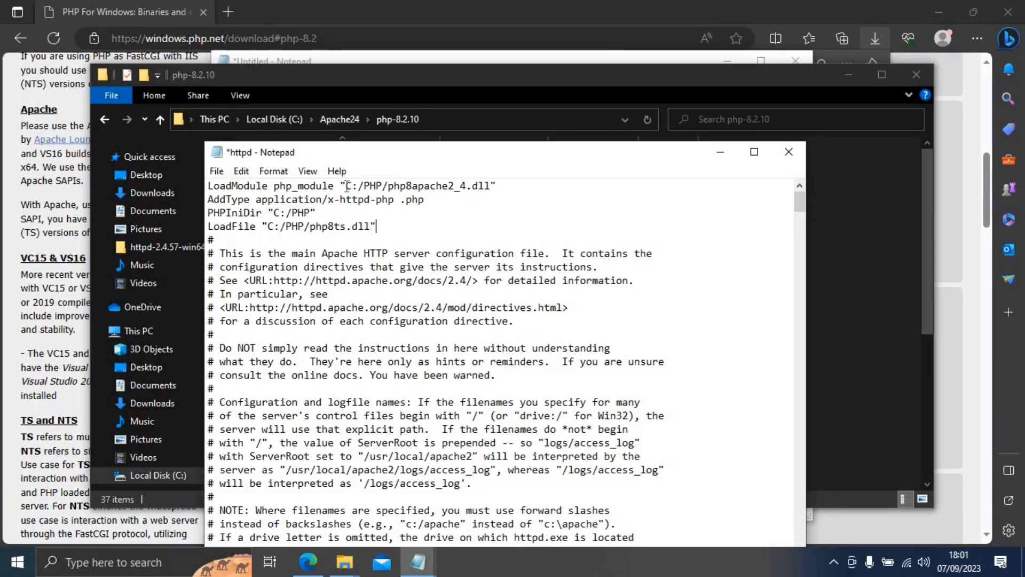
left_click_drag(347, 186, 383, 186)
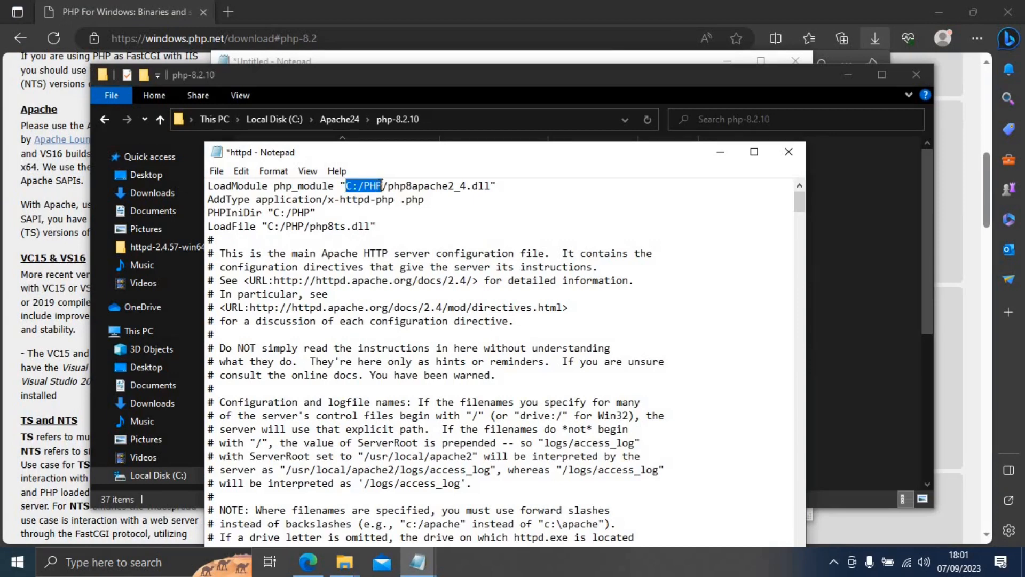
right_click(380, 186)
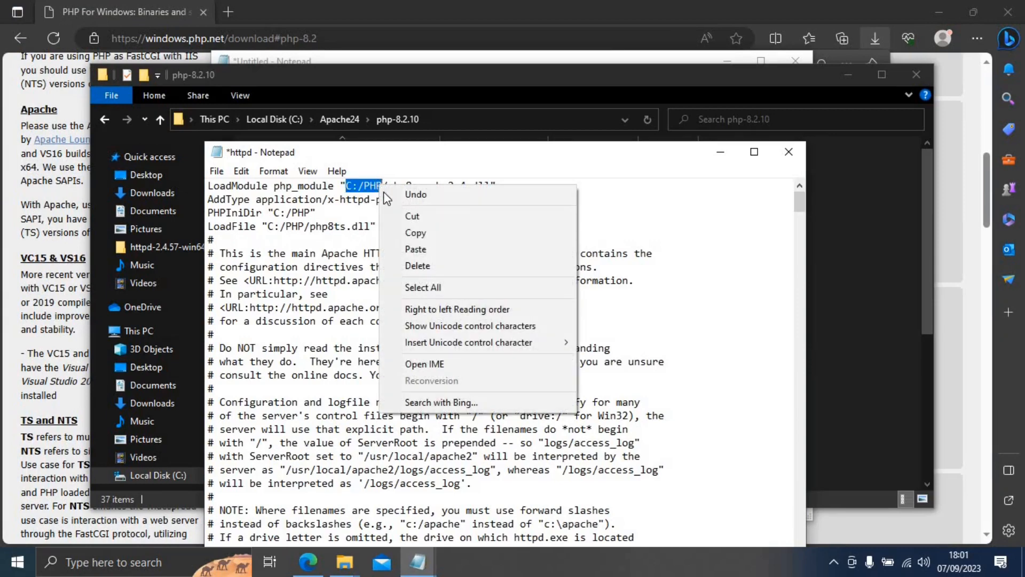
left_click(444, 251)
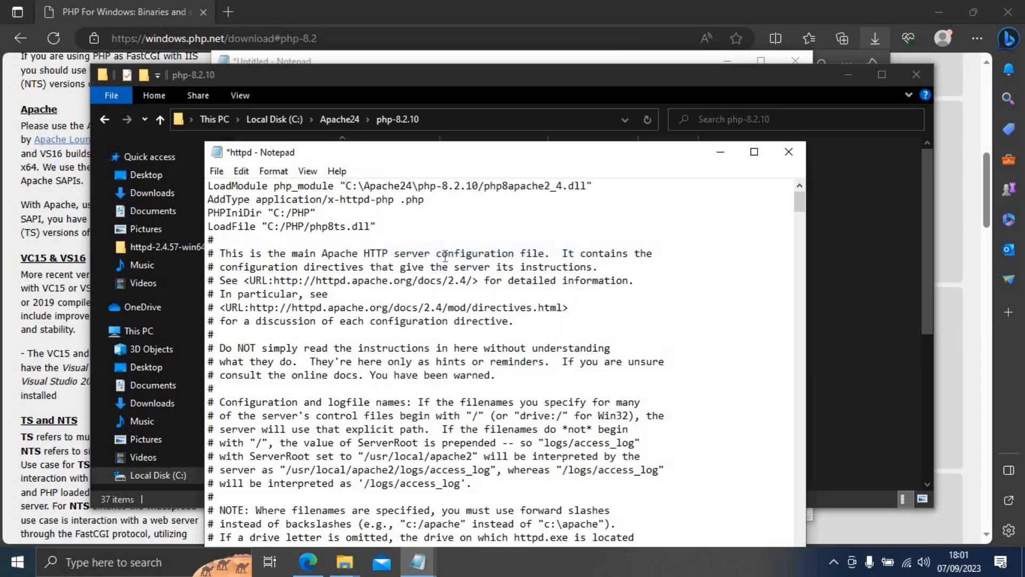
Change both backslashes to forward slashes in the LoadModule path of httpd so it reads C:/Apache24/php-8.2.10.
left_click(420, 185)
key("BackSpace")
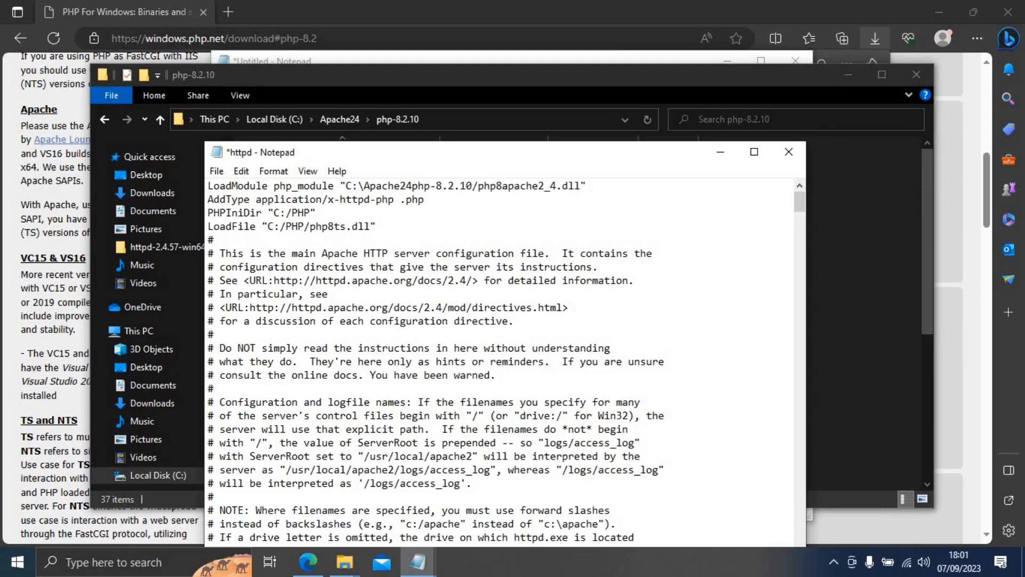
type("/")
key("Left")
key("Left")
key("Left")
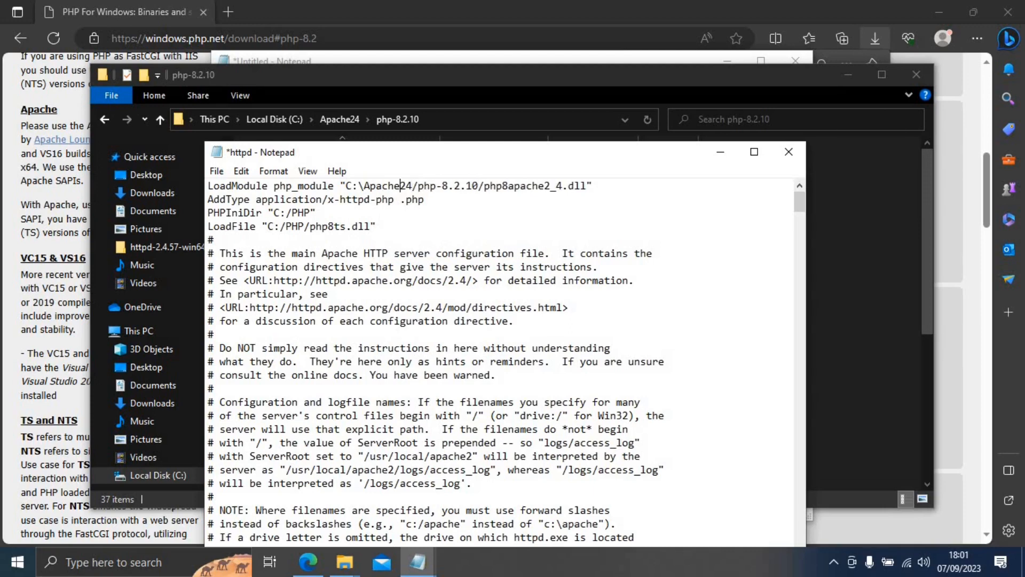
key("Left")
key("Left")
key("Left")
key("Left")
key("Left")
key("Left")
key("BackSpace")
type("/")
Copy C:/Apache24/php-8.2.10 from the LoadModule line and replace C:/PHP with it in the PHPIniDir and LoadFile lines.
left_click_drag(348, 185, 478, 189)
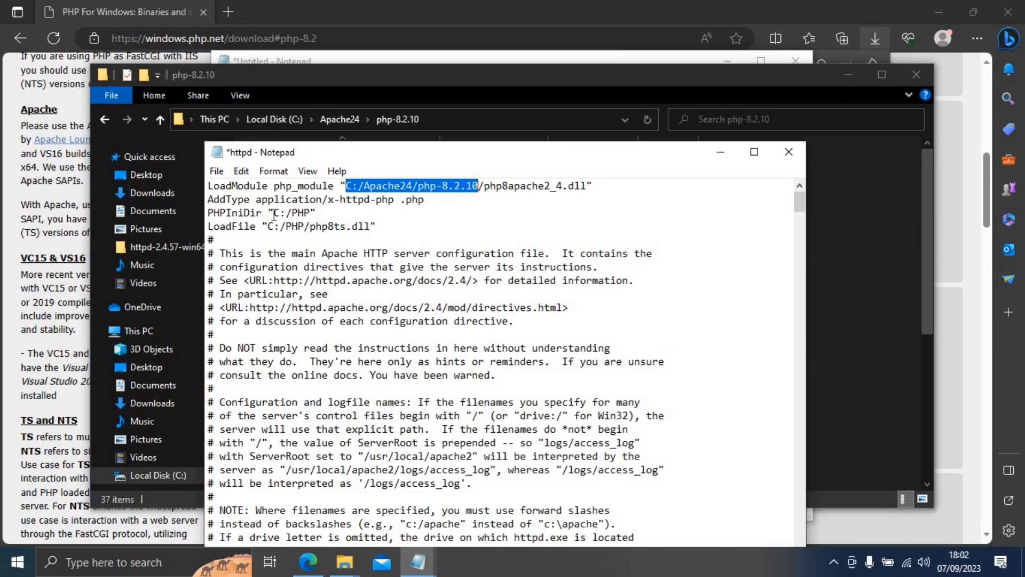
left_click_drag(274, 213, 308, 219)
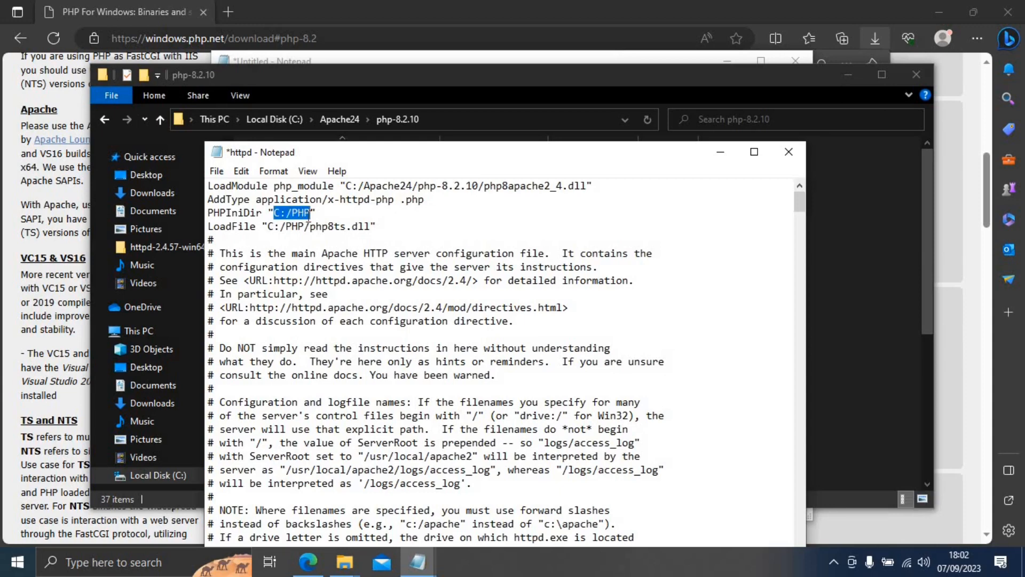
key("ctrl+v")
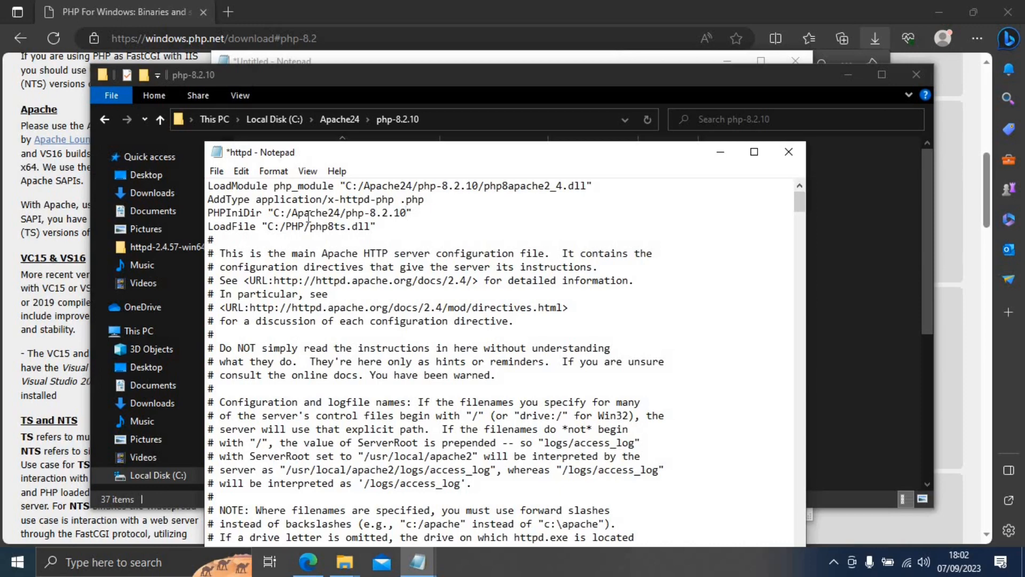
key("ctrl+z")
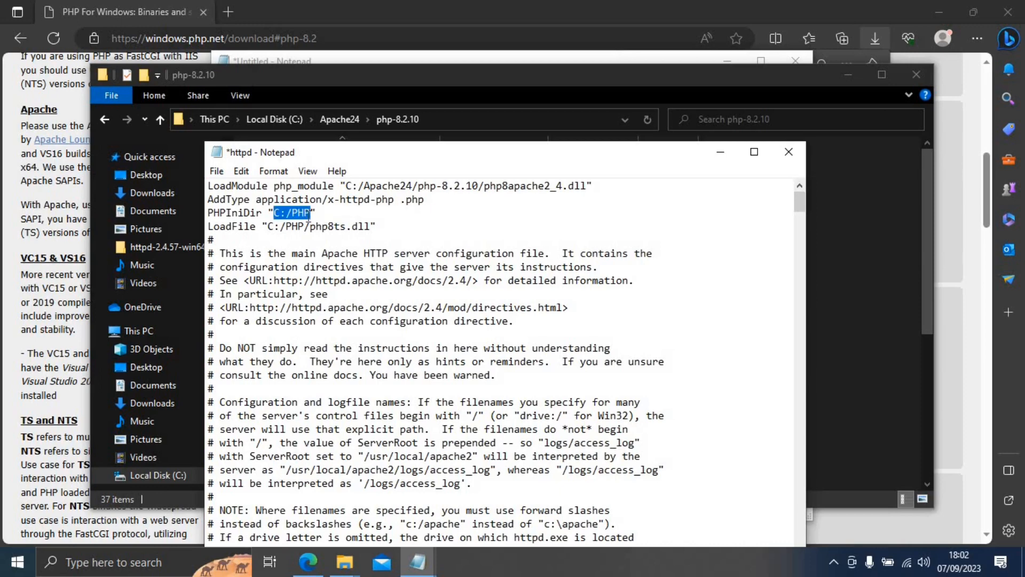
key("ctrl+v")
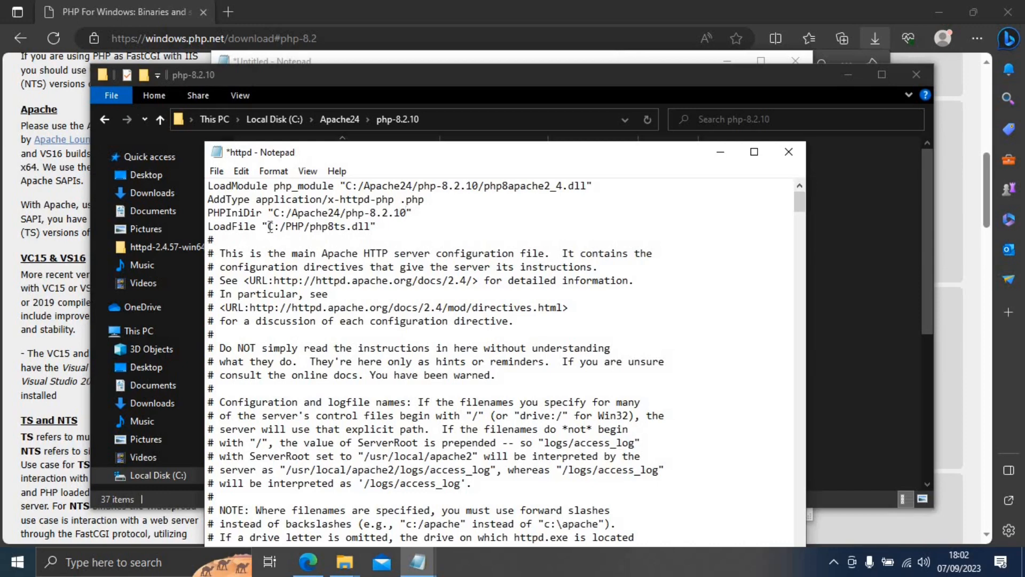
left_click_drag(270, 226, 305, 227)
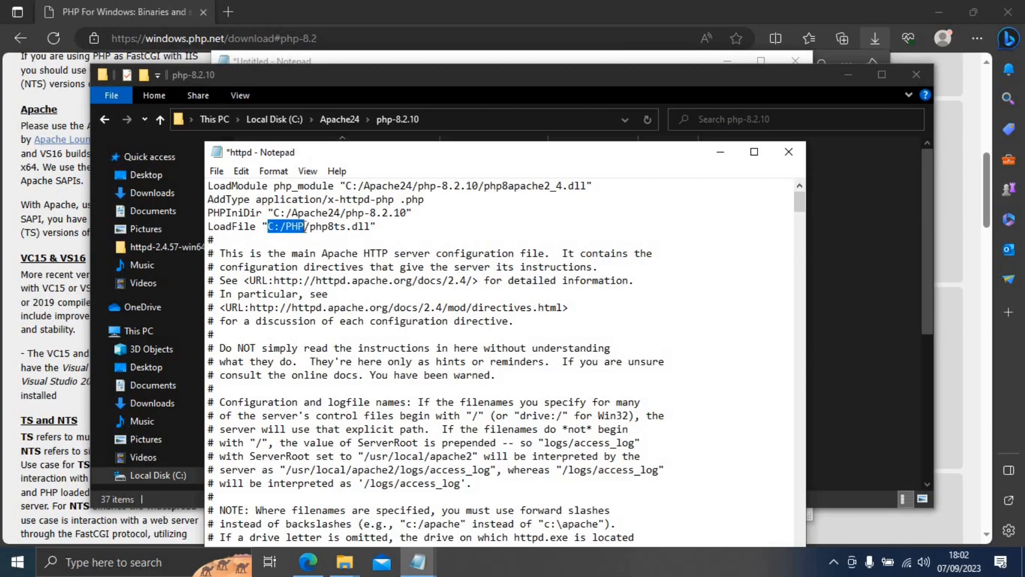
key("ctrl+v")
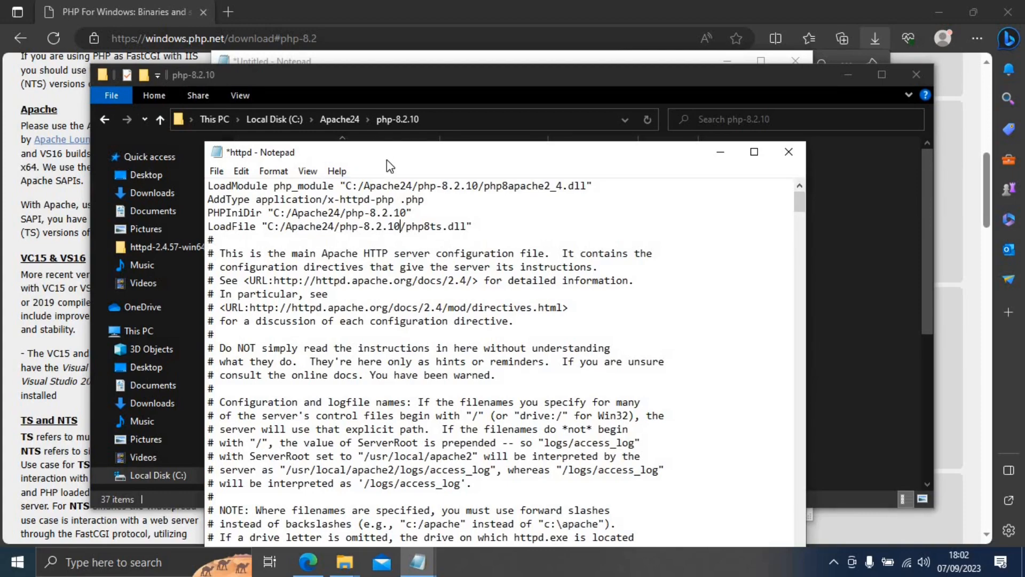
Place httpd beside the php-8.2.10 folder and check the folder for php8apache2_4.dll and php8ts.dll.
left_click_drag(386, 159, 208, 96)
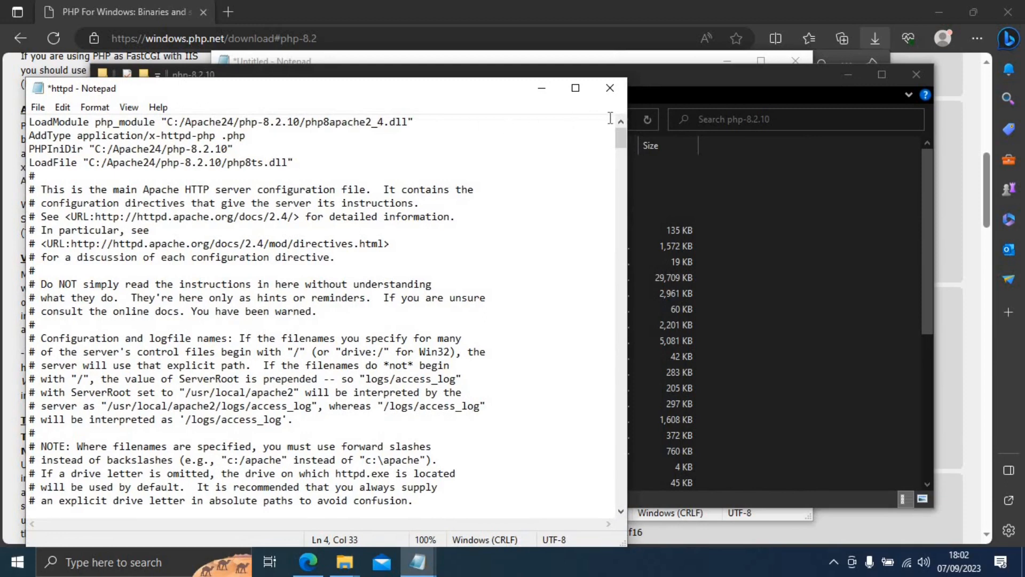
left_click(674, 81)
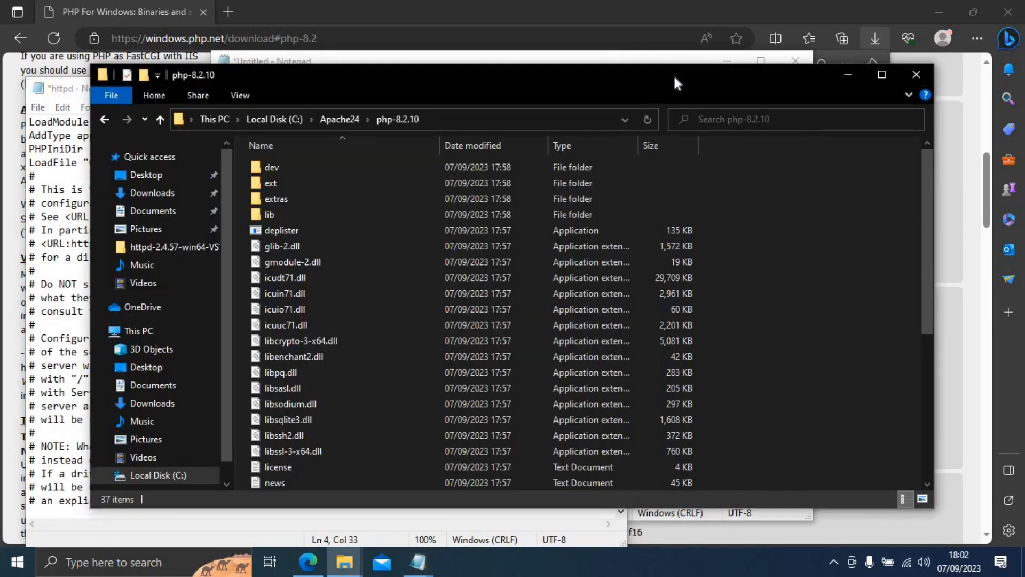
left_click_drag(601, 79, 833, 80)
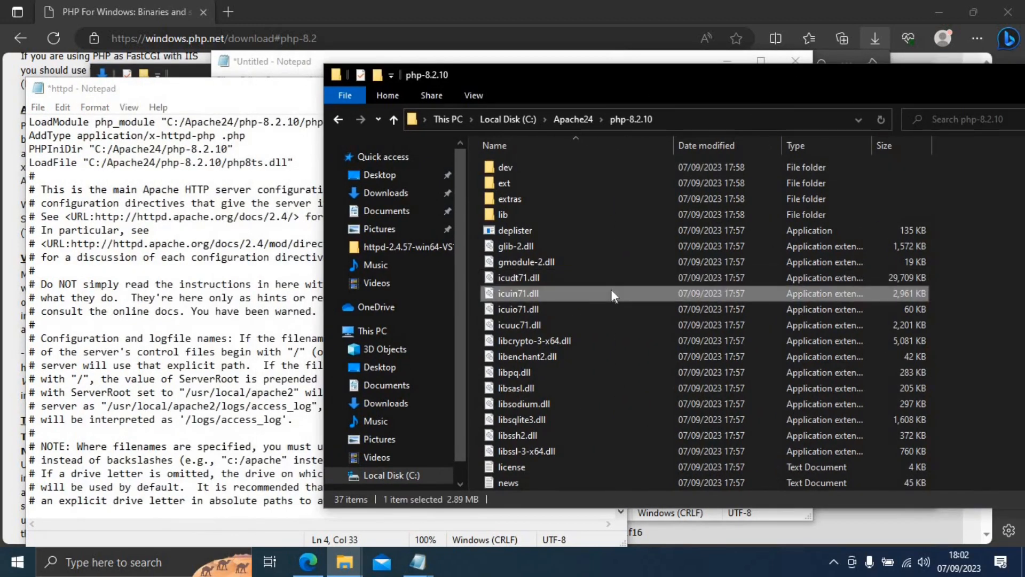
key("p")
key("Down")
key("Down")
key("Down")
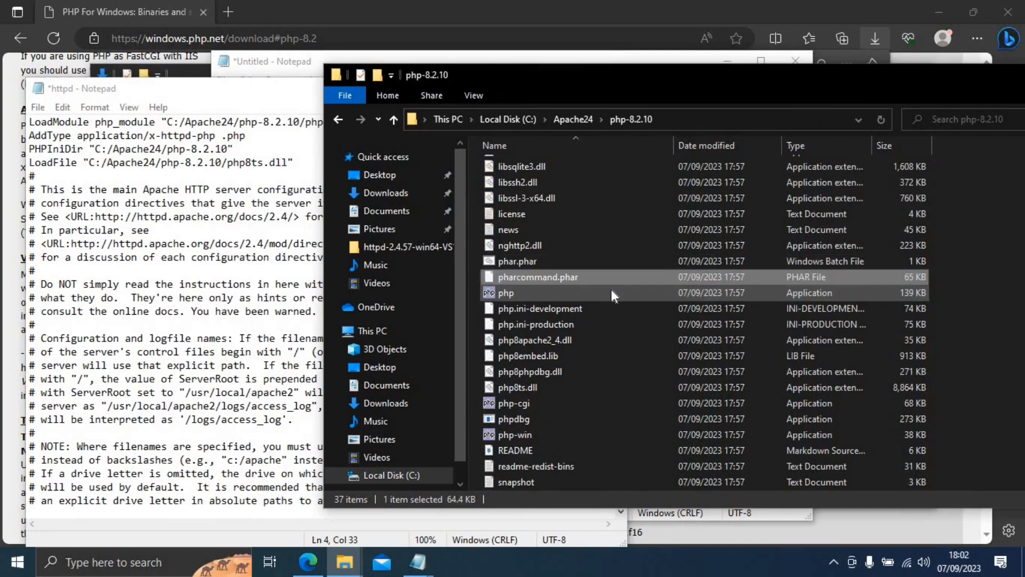
key("Down")
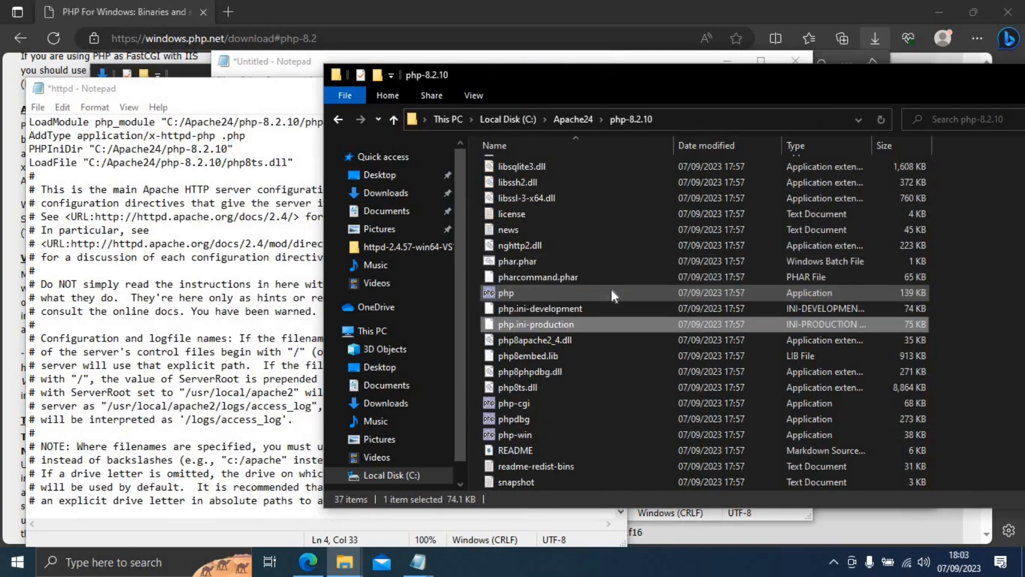
key("Down")
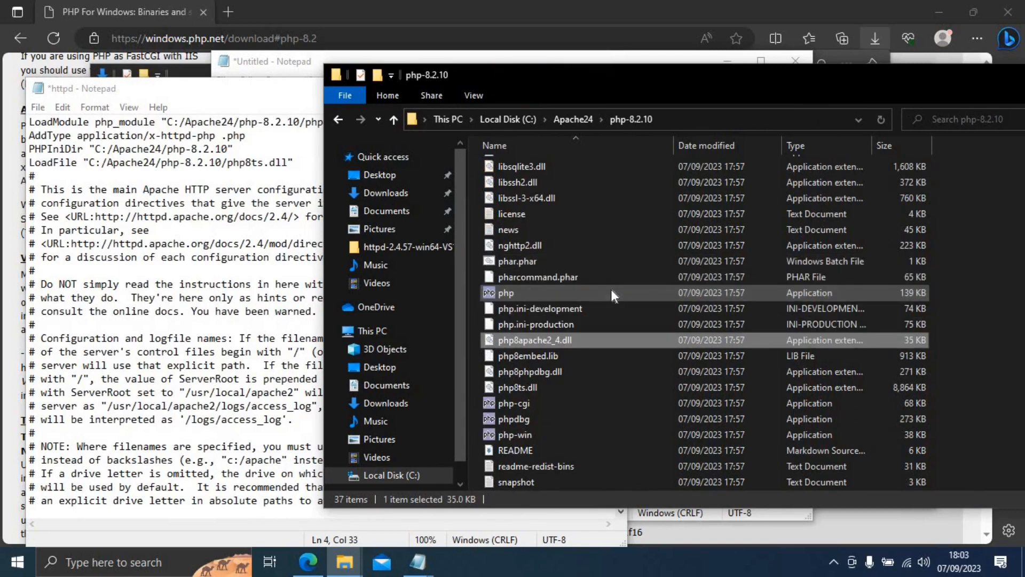
left_click_drag(595, 74, 669, 63)
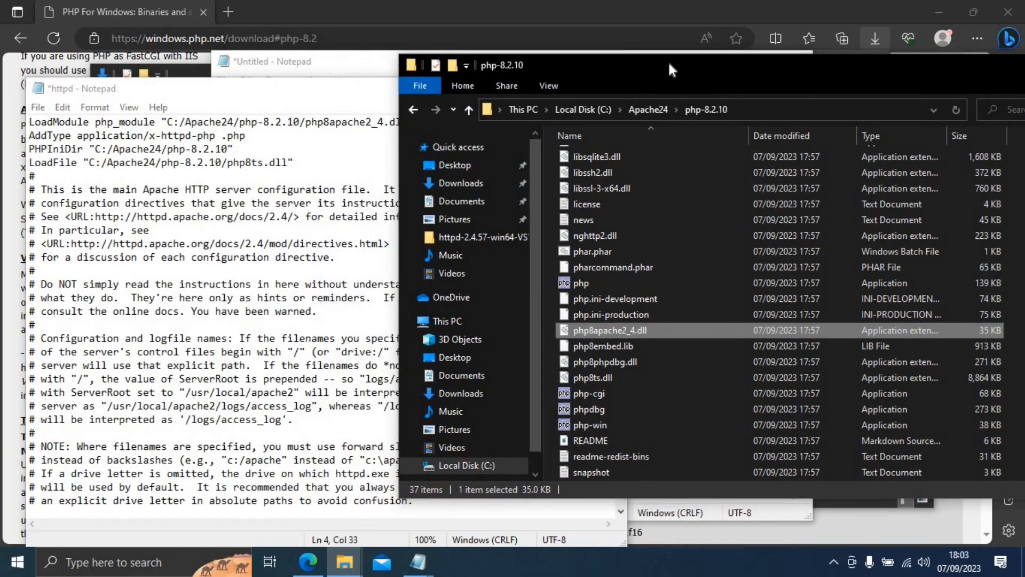
left_click_drag(635, 63, 676, 65)
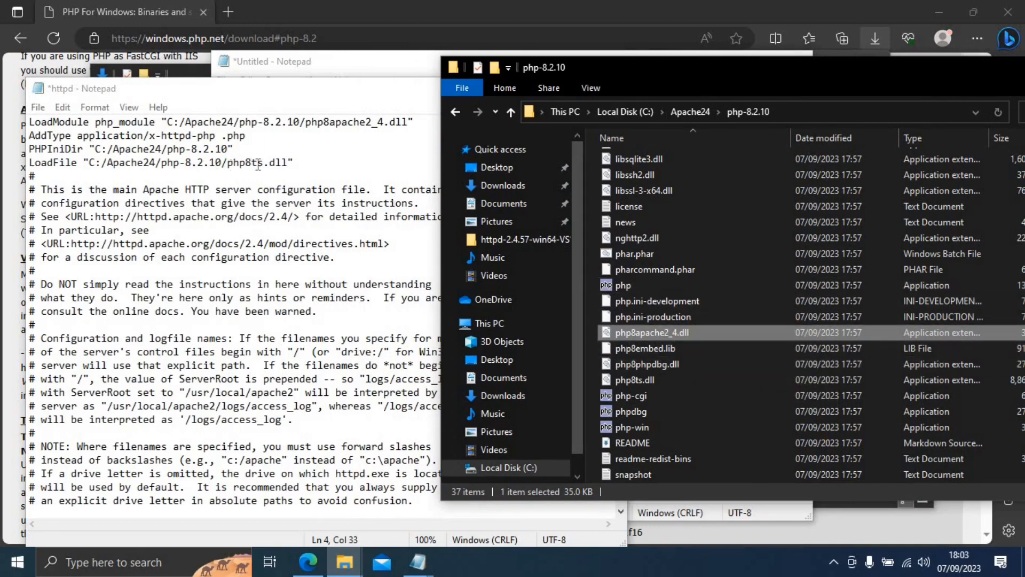
left_click(661, 383)
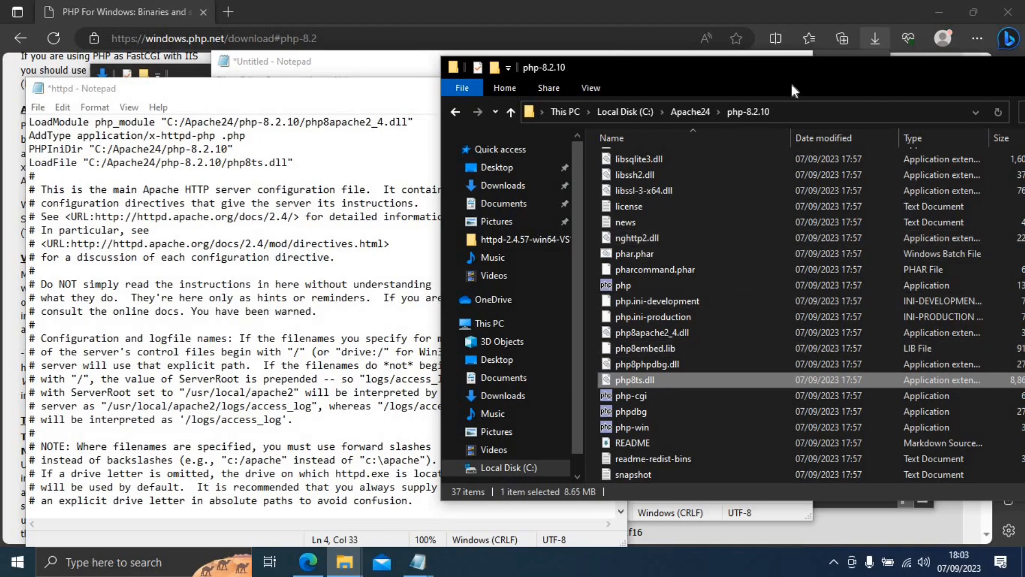
left_click_drag(795, 60, 566, 62)
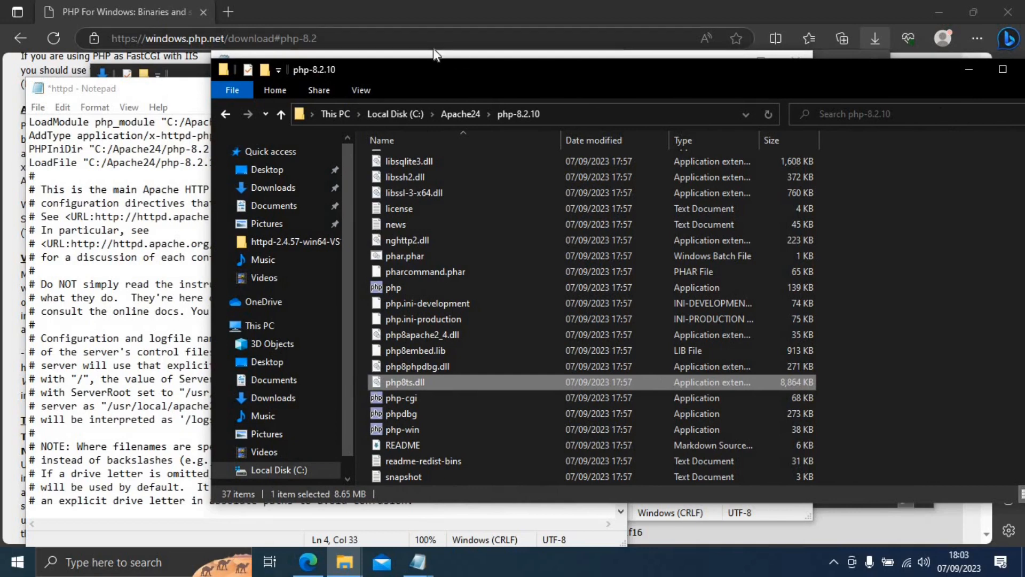
Close the httpd document and save the changes to C:\Apache24\conf\httpd.conf.
left_click(152, 89)
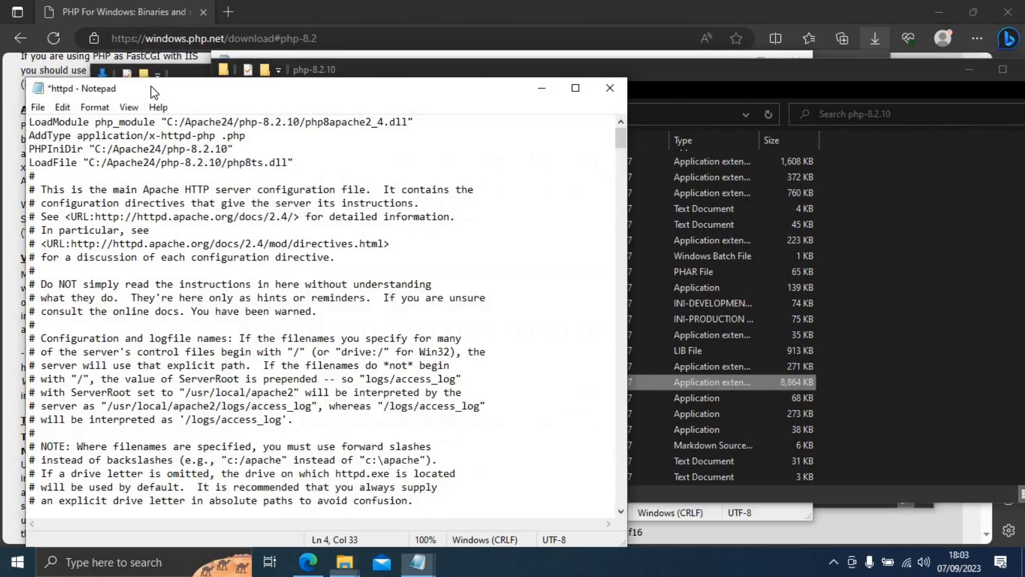
left_click(624, 90)
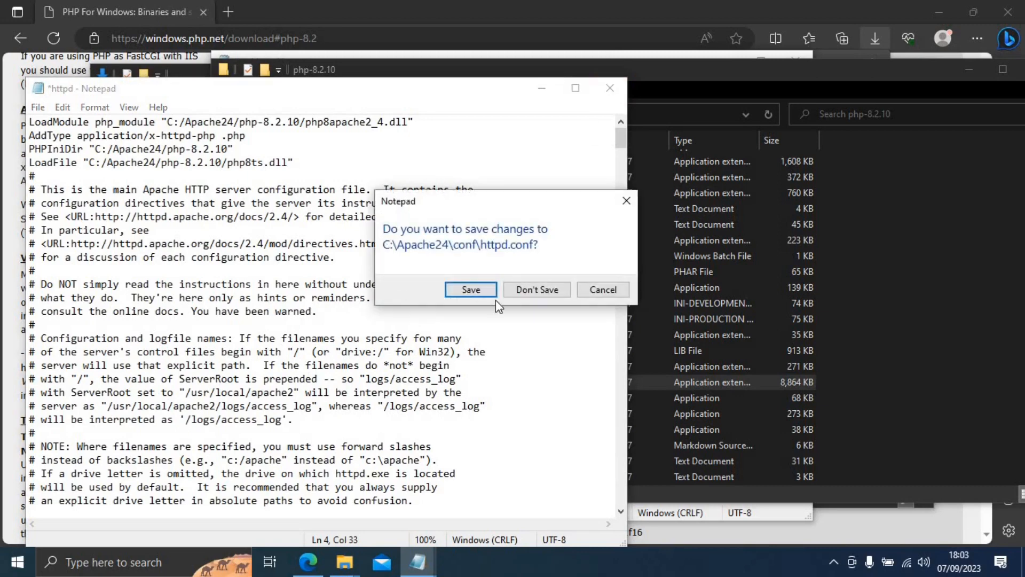
left_click(483, 288)
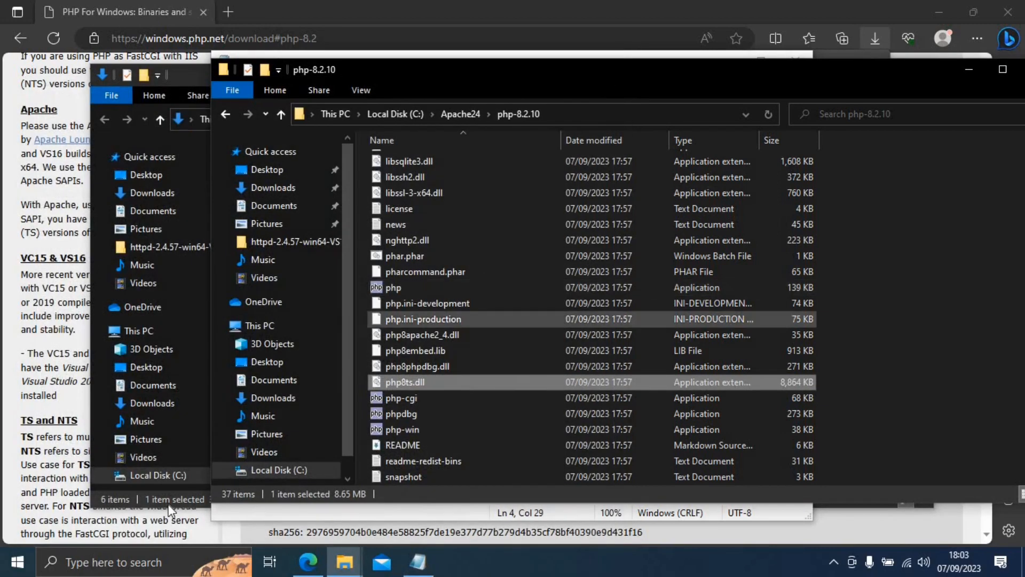
Restart the Apache2.4 service in the Windows Services app, and close Services.
left_click(151, 563)
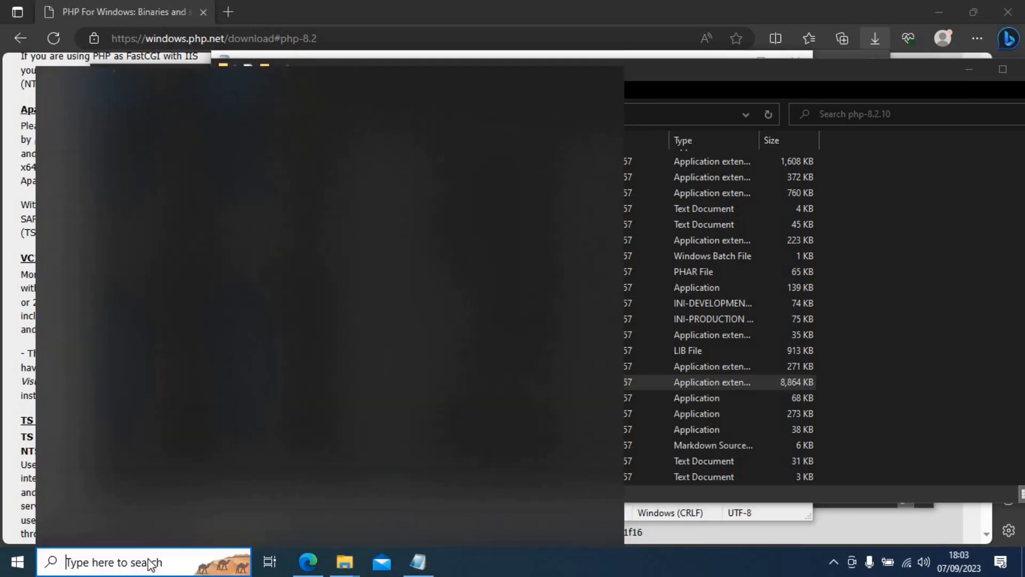
type("ser")
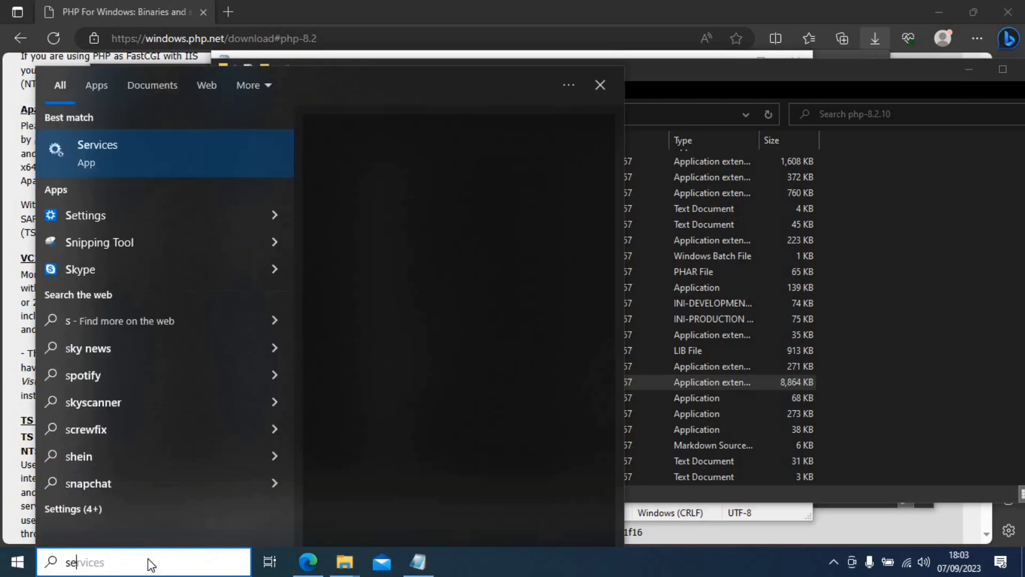
left_click(201, 154)
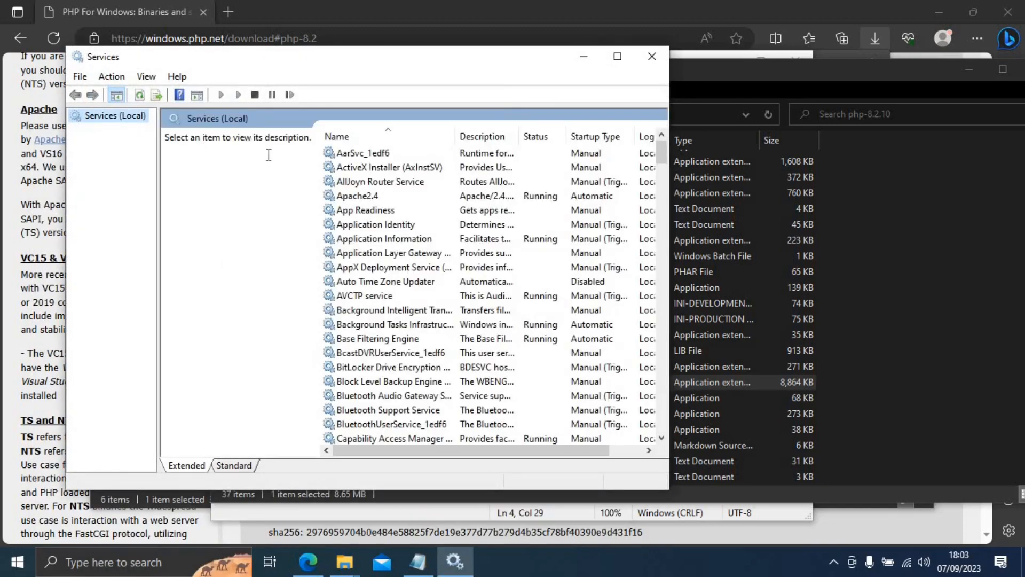
left_click(359, 201)
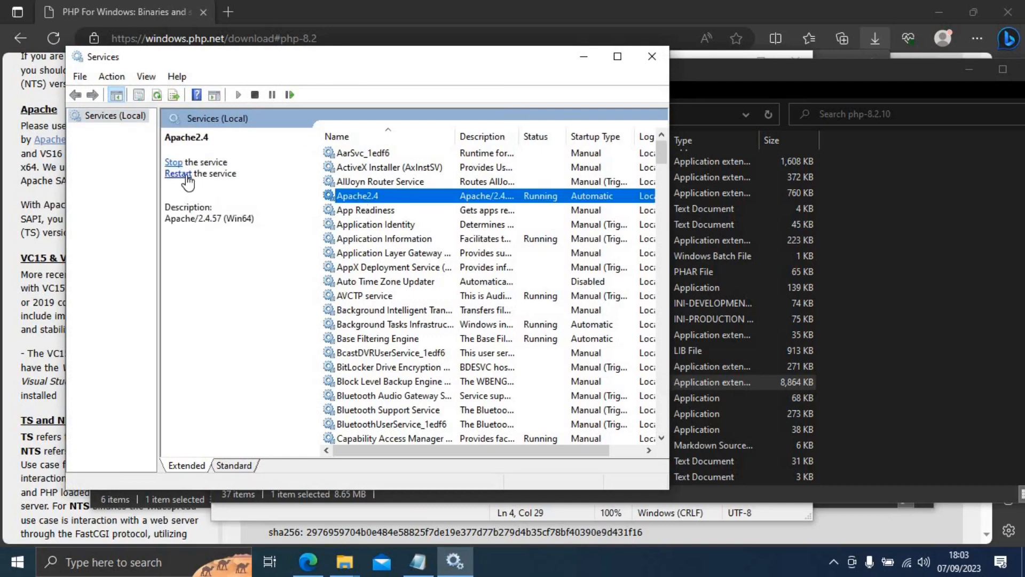
left_click(176, 163)
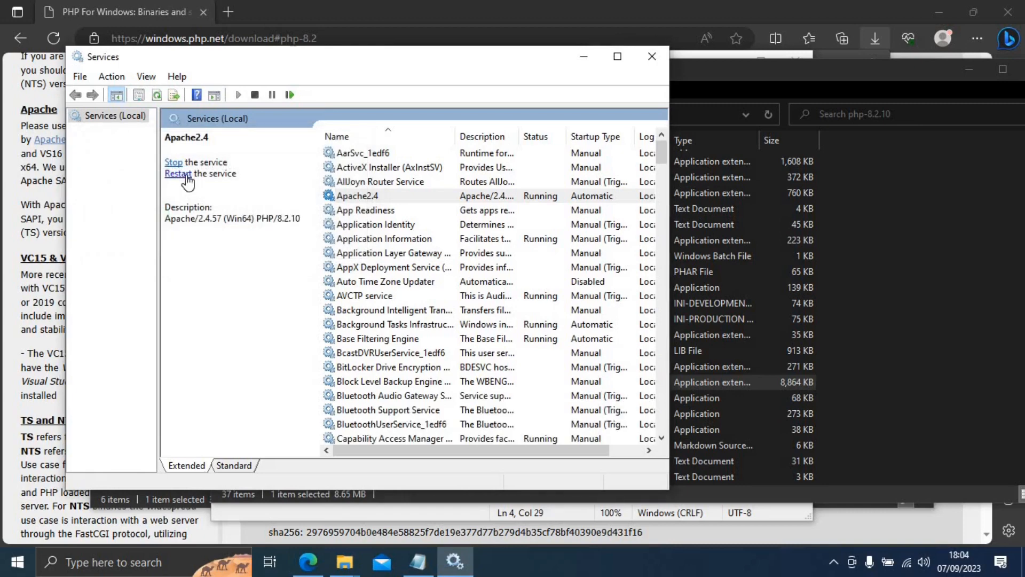
left_click(658, 59)
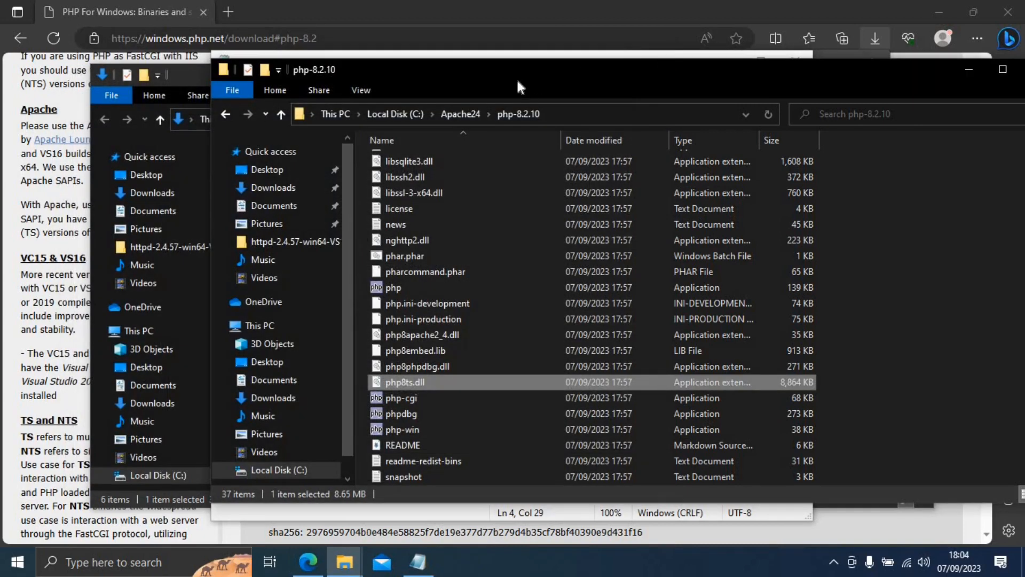
Open the htdocs folder inside Apache24 in File Explorer.
left_click(450, 114)
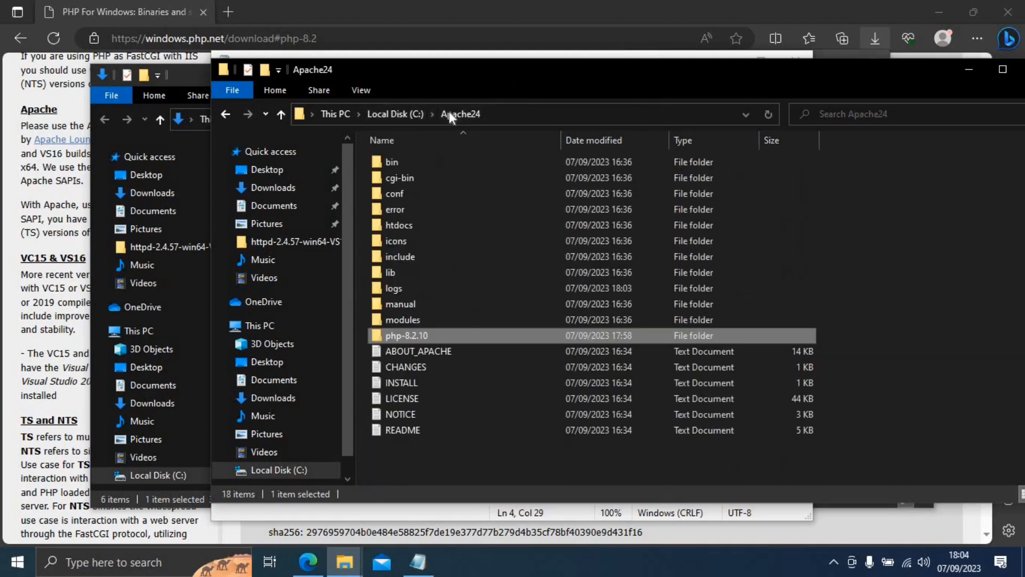
double_click(425, 224)
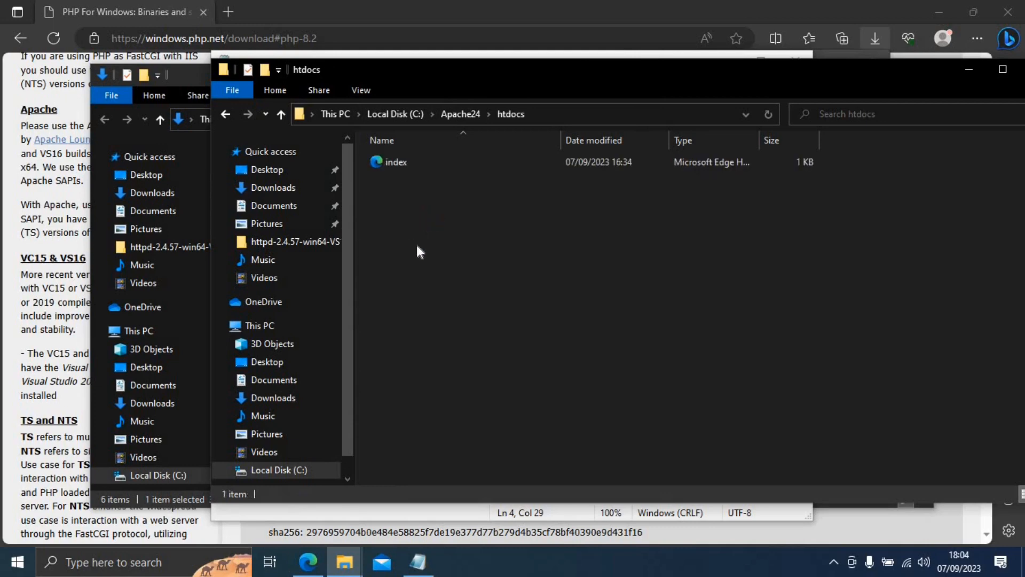
Switch to the untitled Notepad document and copy the three-line PHP block that calls phpinfo().
left_click(418, 561)
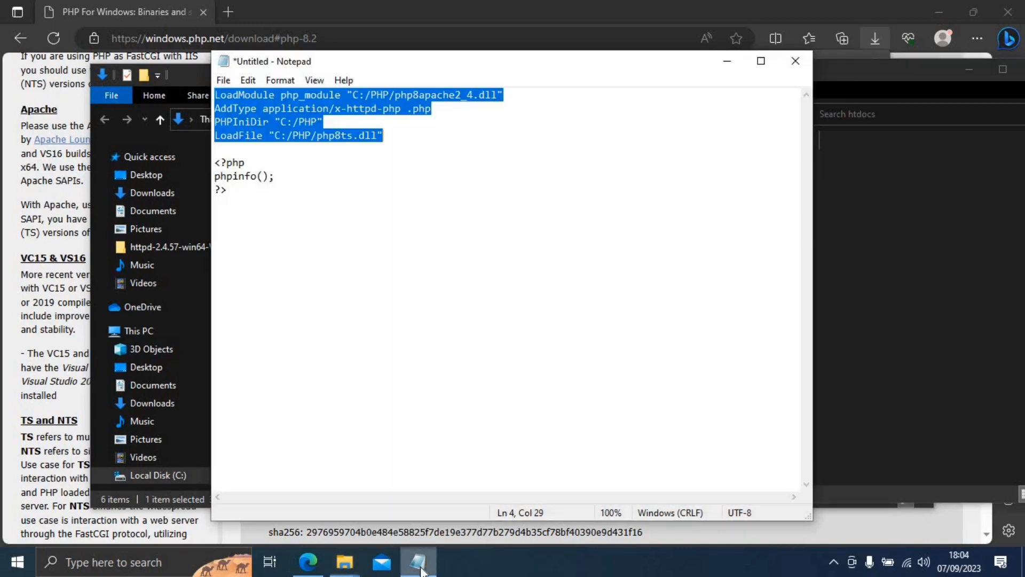
left_click(225, 80)
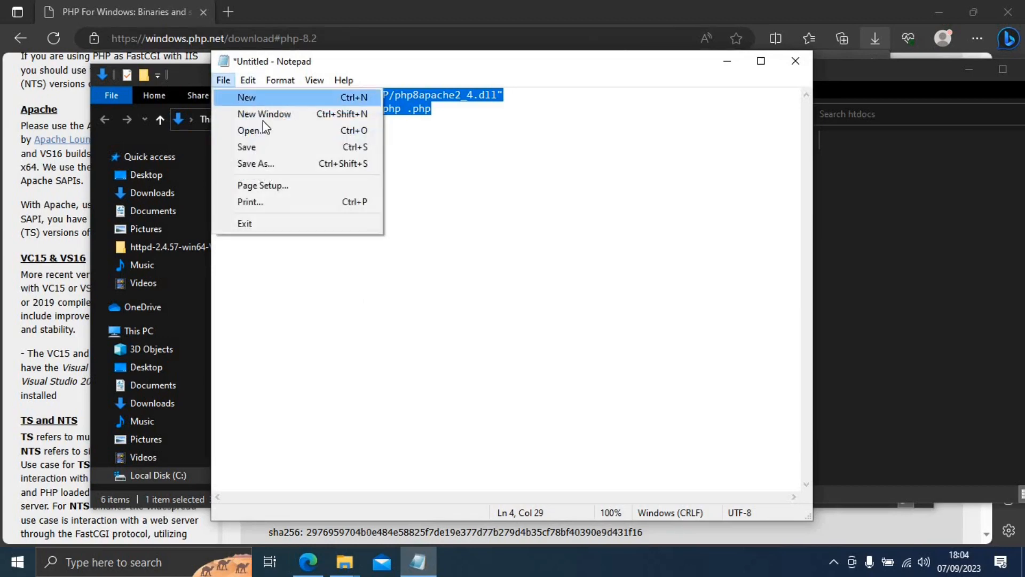
left_click(257, 259)
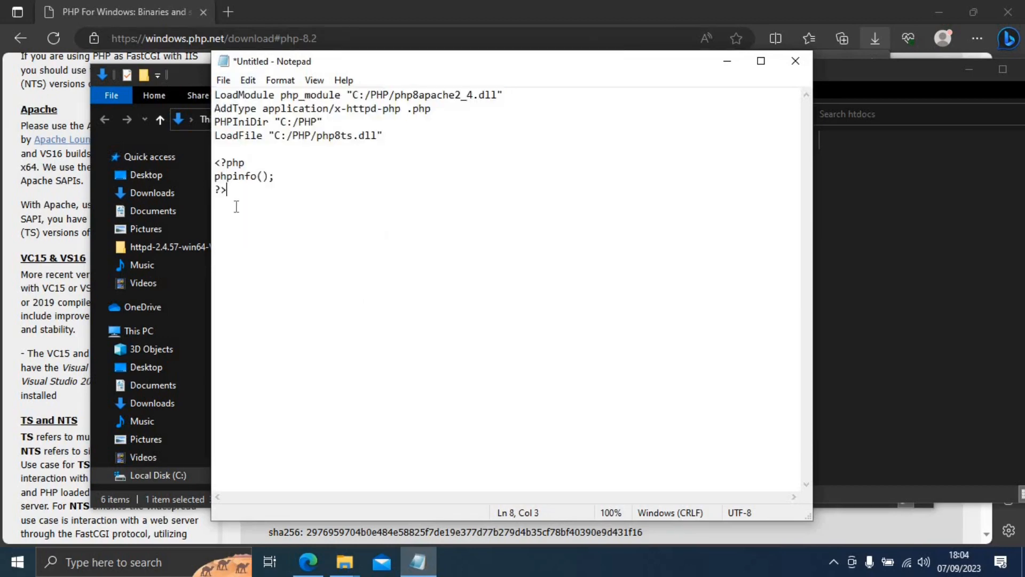
left_click_drag(215, 162, 227, 191)
key("ctrl+c")
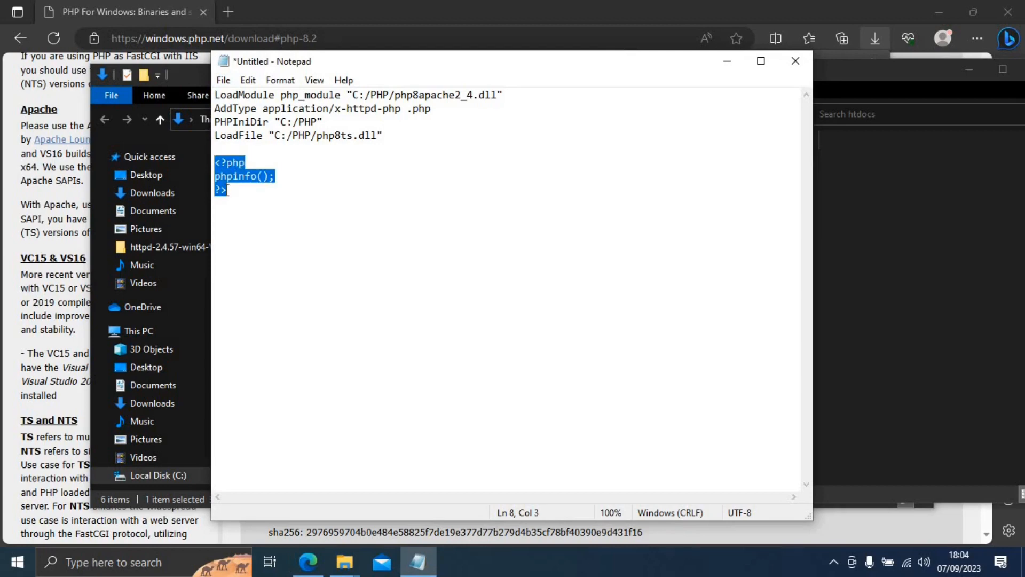
Start a new Notepad document without saving the untitled one, and paste the copied phpinfo() code into it.
left_click(230, 81)
left_click(254, 96)
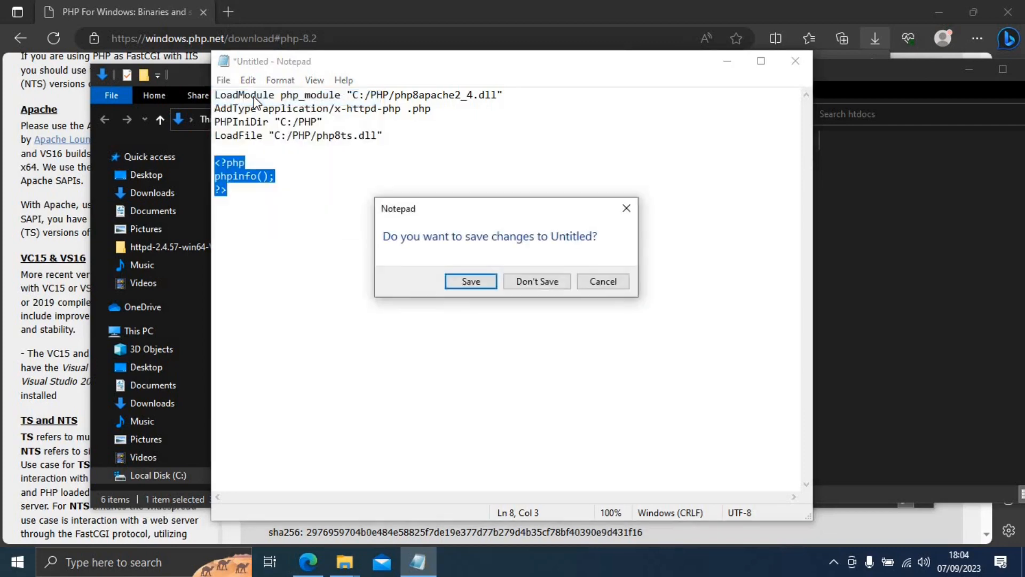
left_click(536, 283)
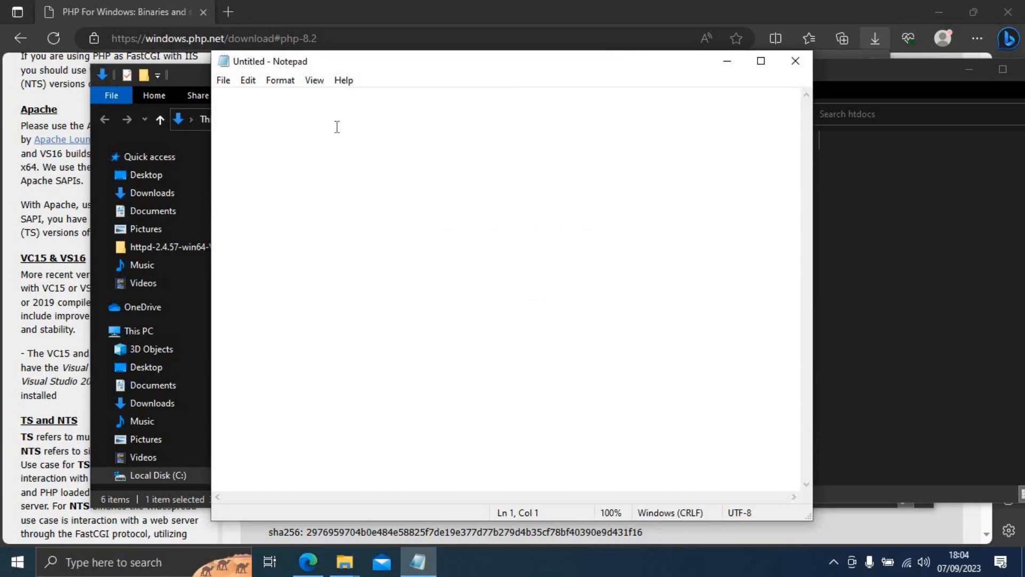
left_click(248, 82)
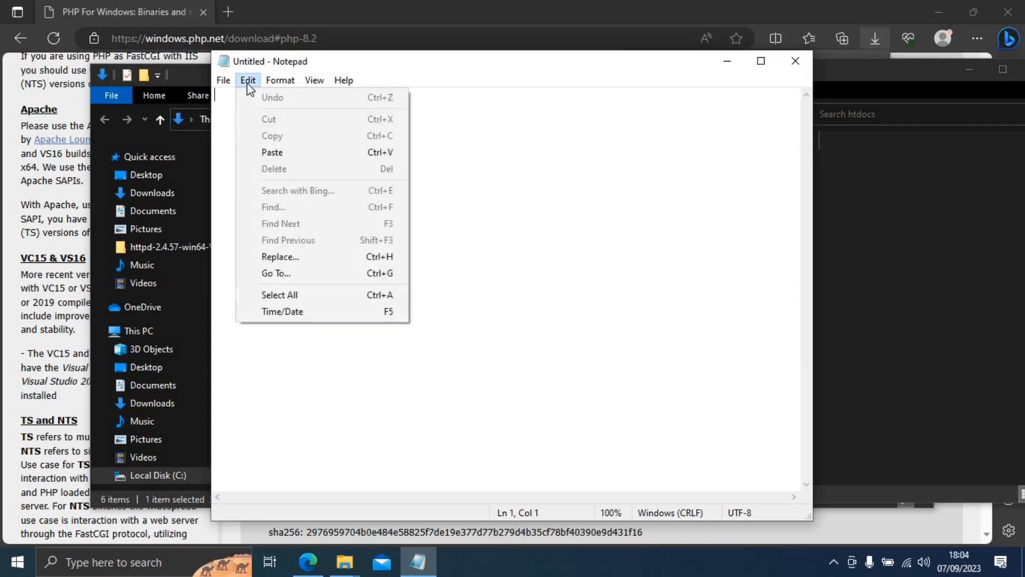
left_click(285, 155)
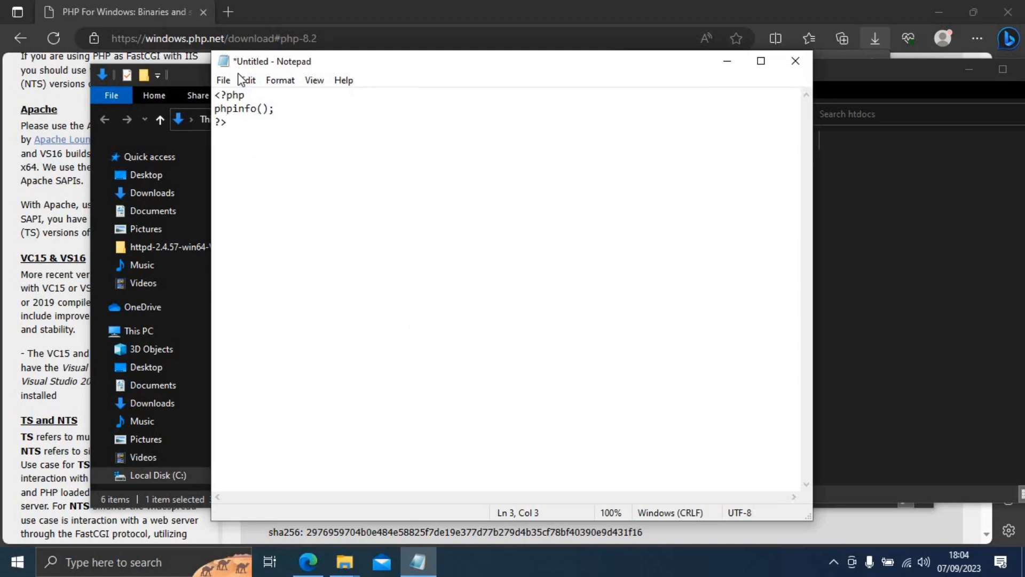
Start saving the new document as a file, and copy the folder path C:\Apache24\htdocs from File Explorer.
left_click(223, 81)
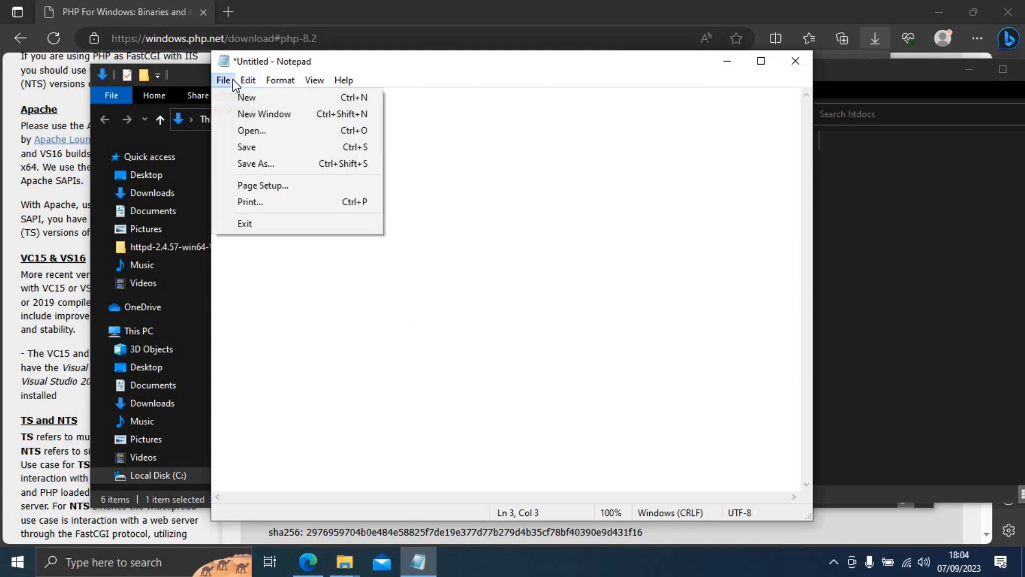
left_click(288, 168)
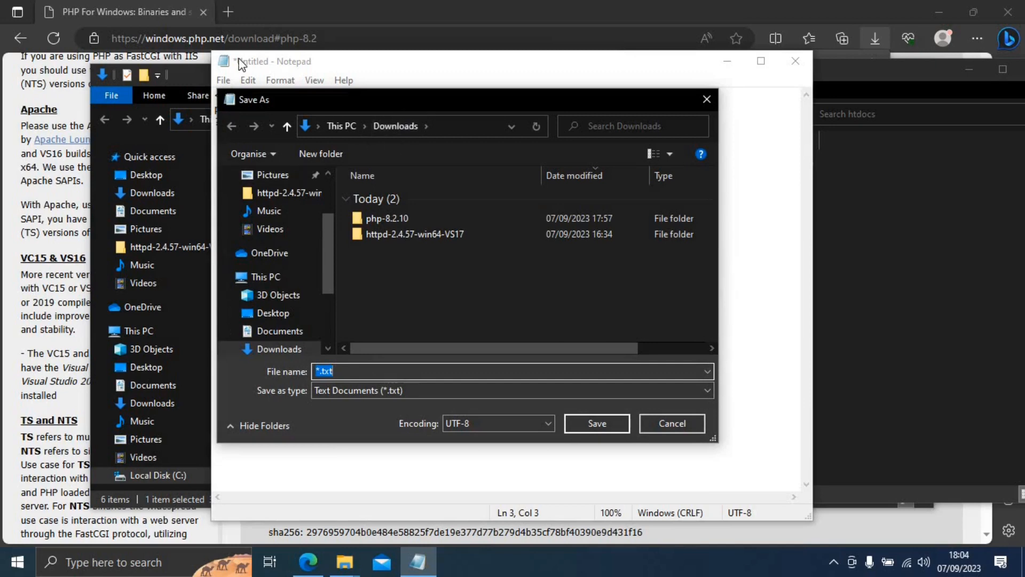
left_click(192, 73)
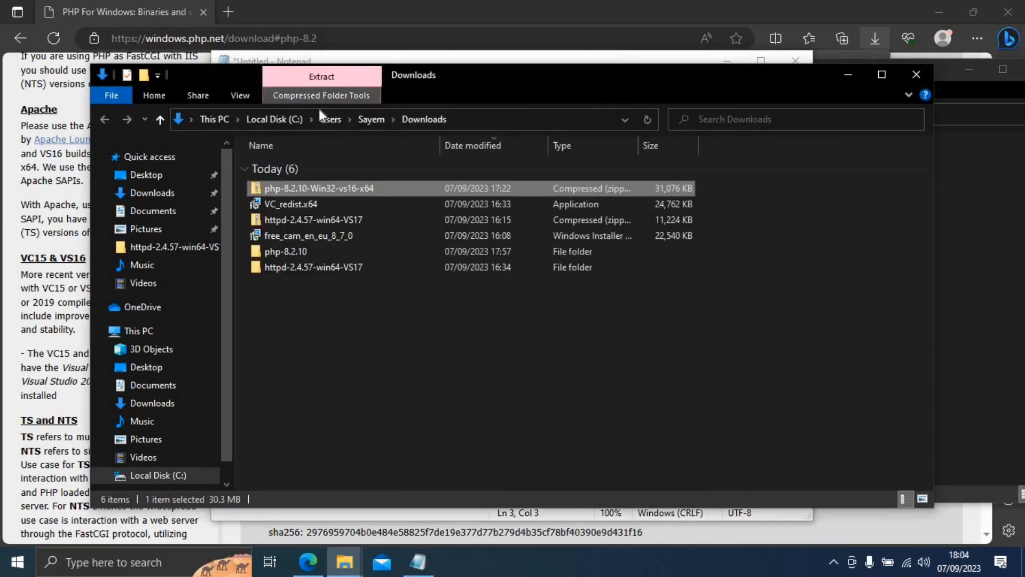
left_click(189, 475)
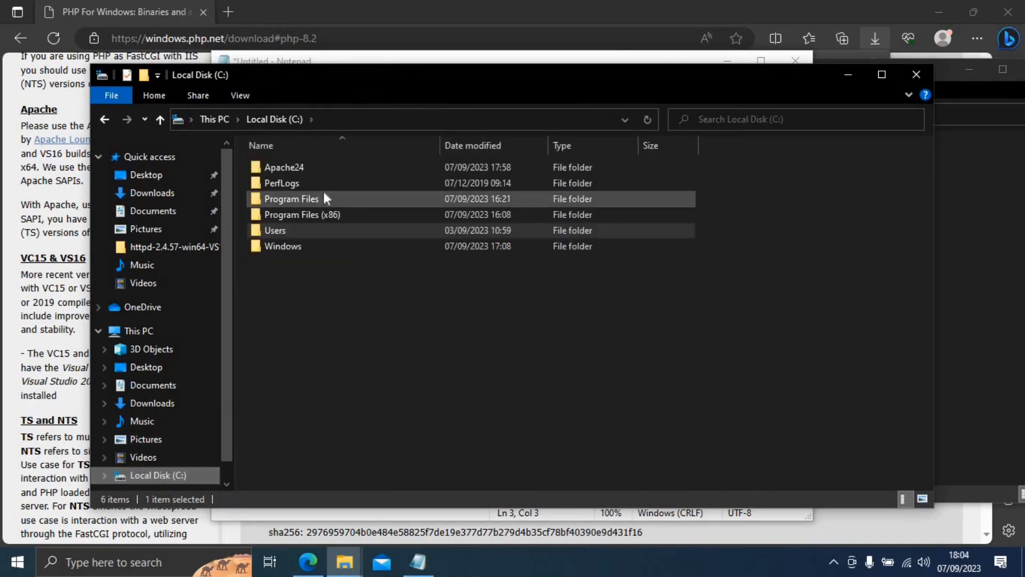
double_click(332, 169)
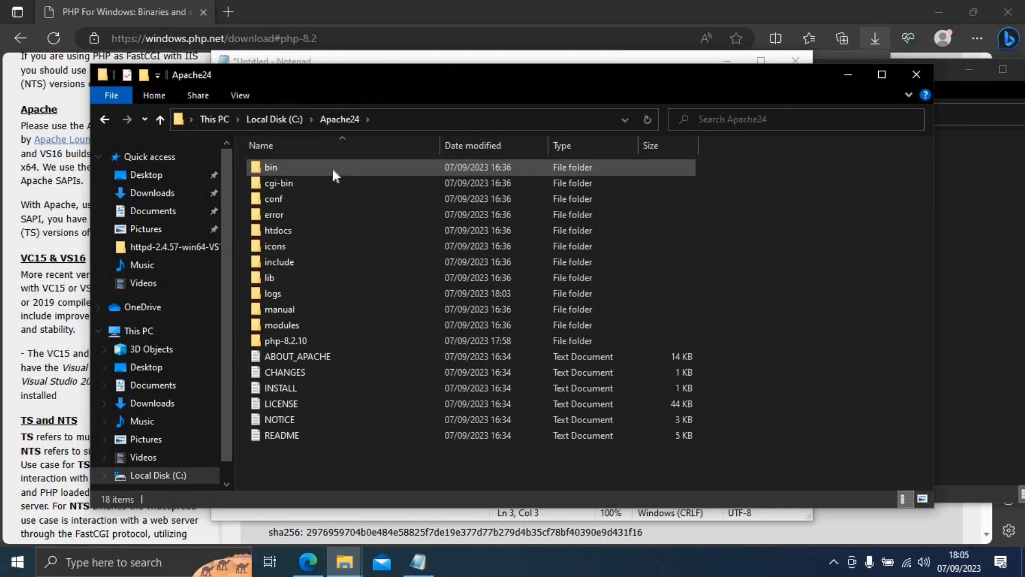
double_click(323, 231)
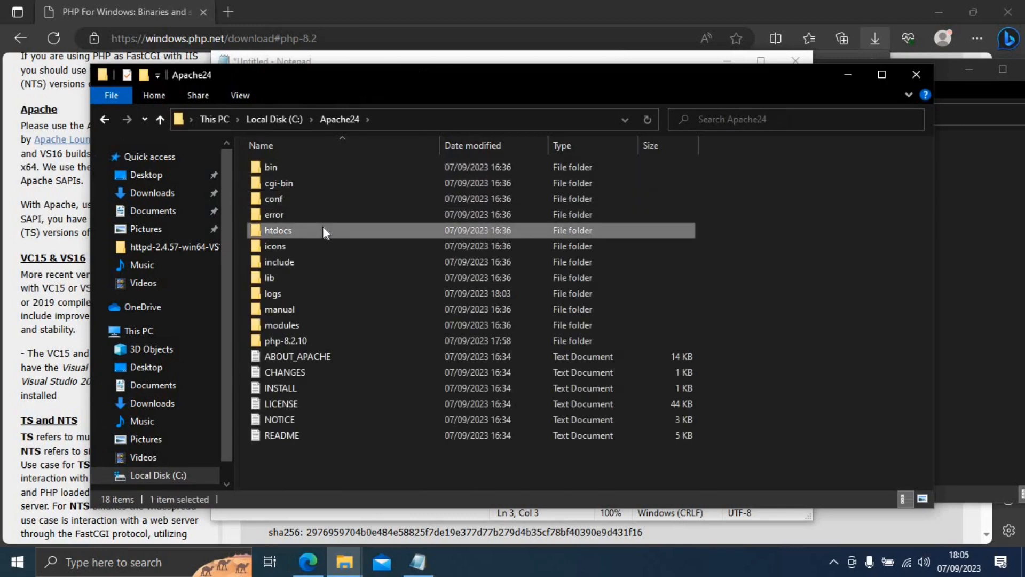
left_click(428, 119)
key("ctrl+c")
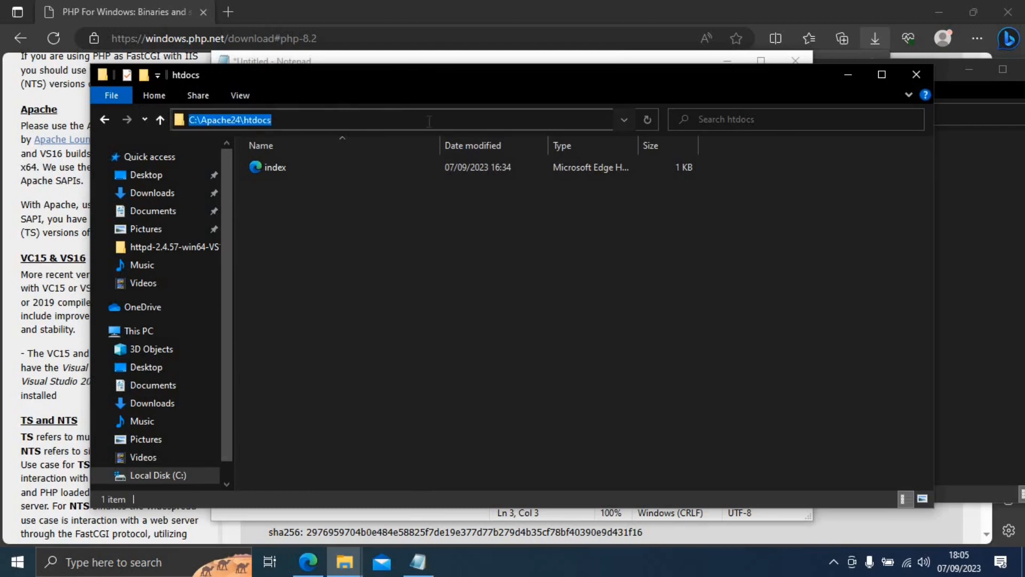
Back in Notepad's Save As dialog, set the file type to All Files and go to the pasted folder C:\Apache24\htdocs.
left_click(418, 562)
key("ctrl+s")
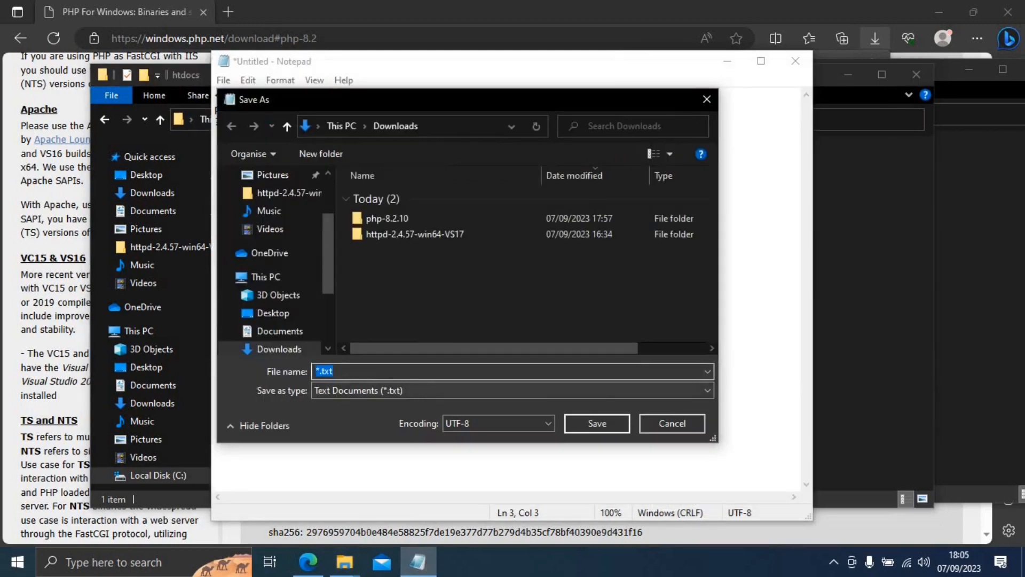
key("ctrl+v")
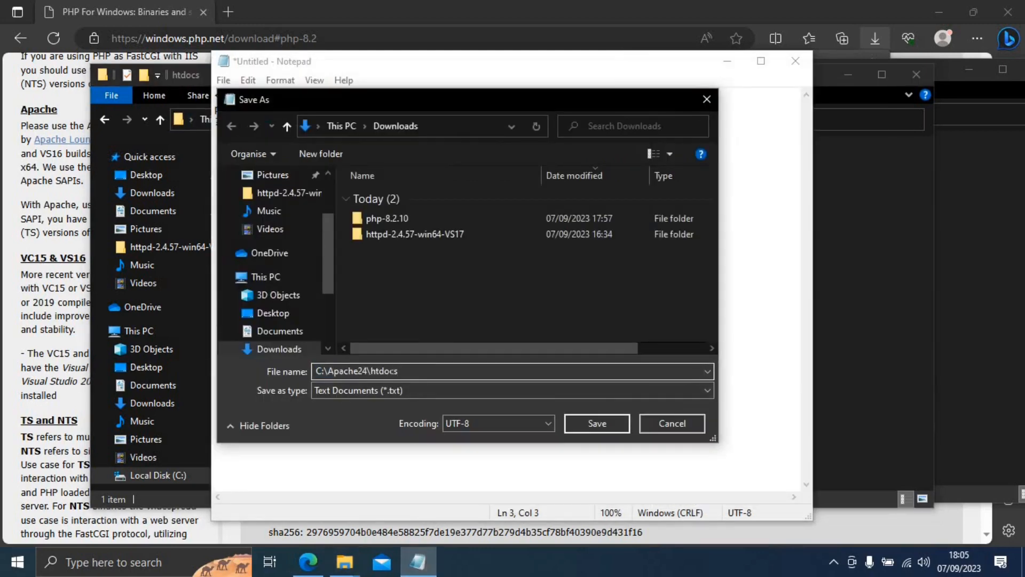
left_click(423, 386)
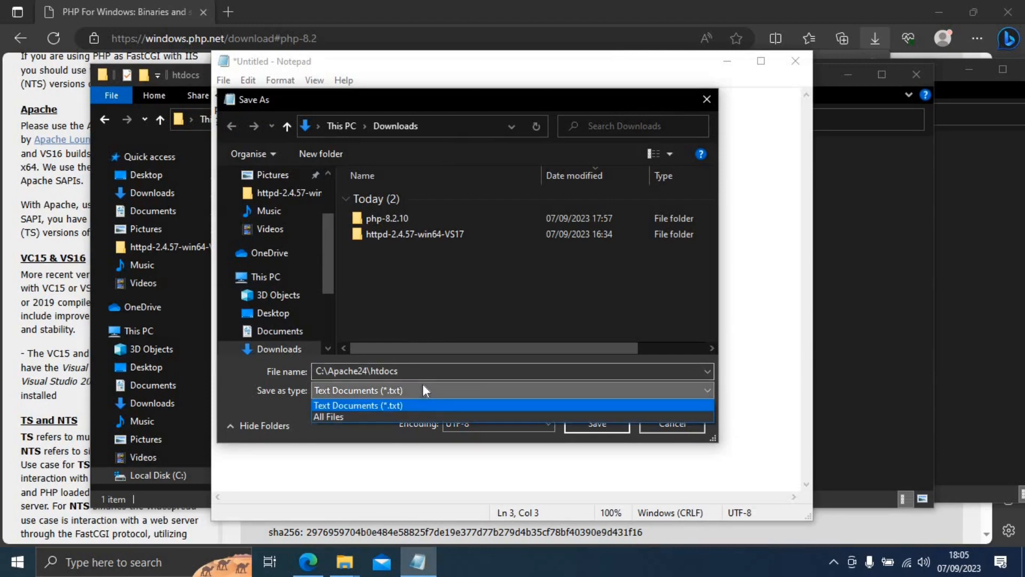
left_click(417, 415)
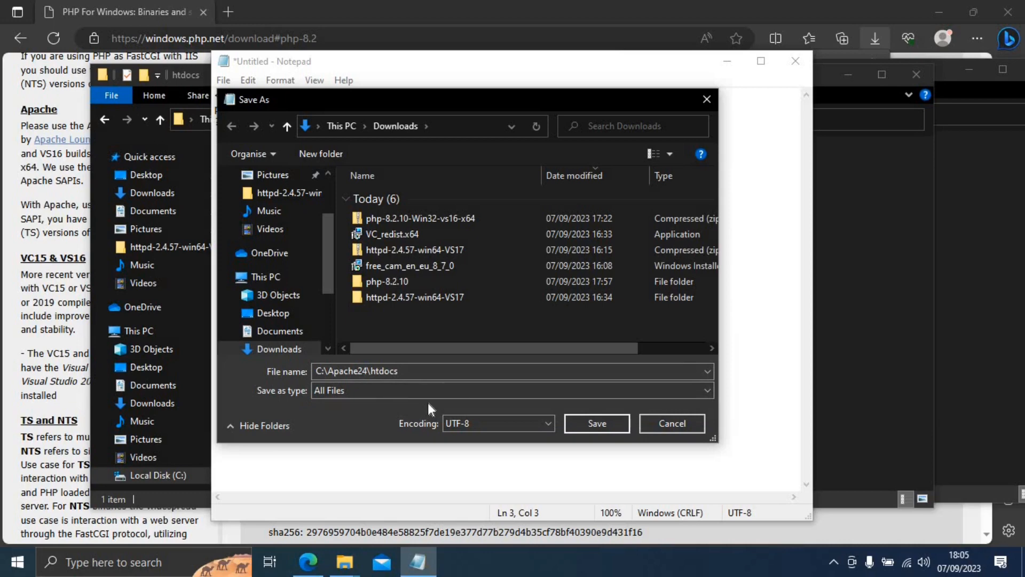
left_click(596, 424)
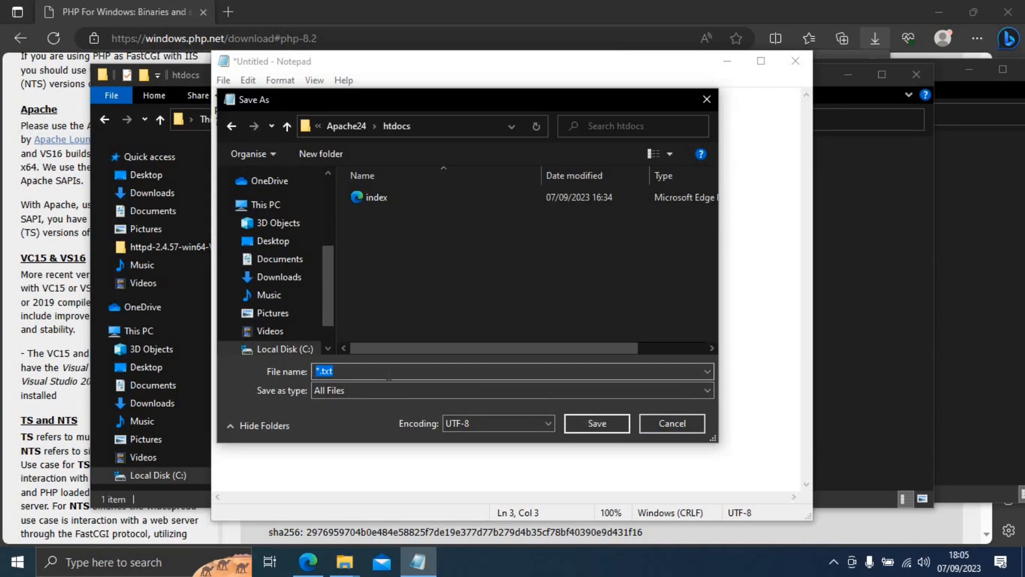
Save the document as phpinfo.php in the htdocs folder, and close Notepad.
key("BackSpace")
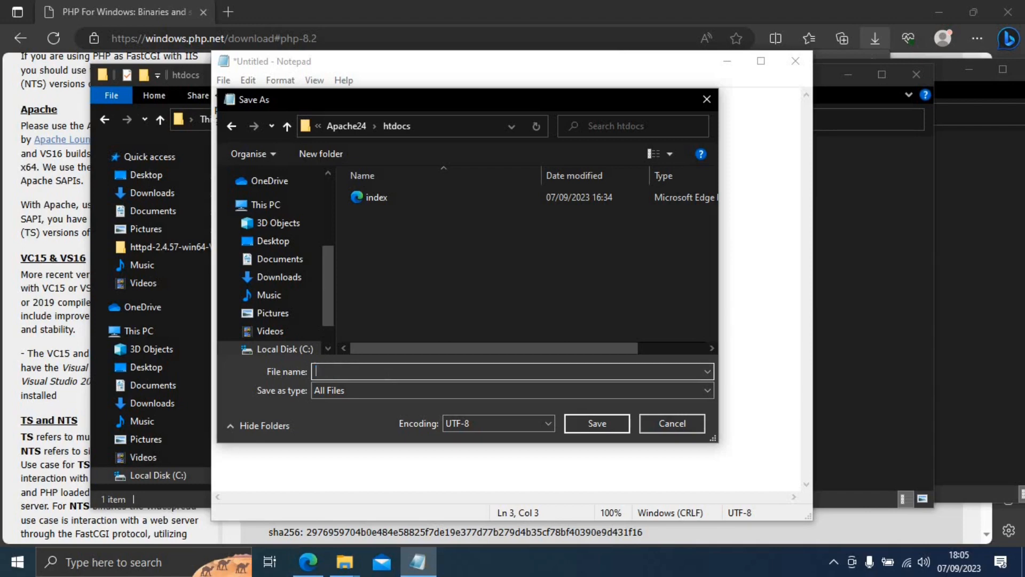
type("phpinfo.php")
left_click(624, 422)
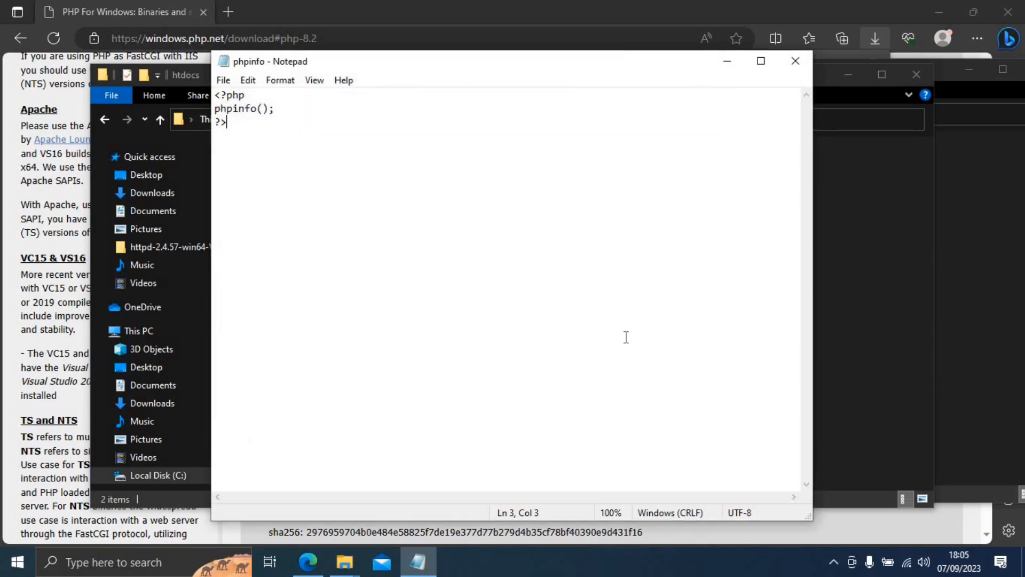
left_click(795, 62)
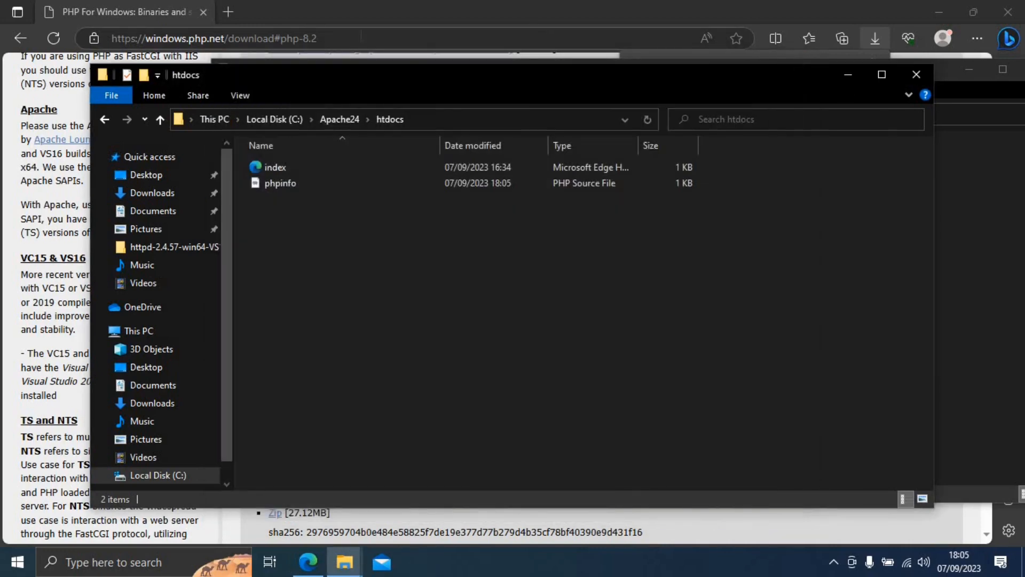
Switch to Microsoft Edge, load localhost/phpinfo.php to test PHP, and close the tab.
left_click(362, 37)
left_click(362, 36)
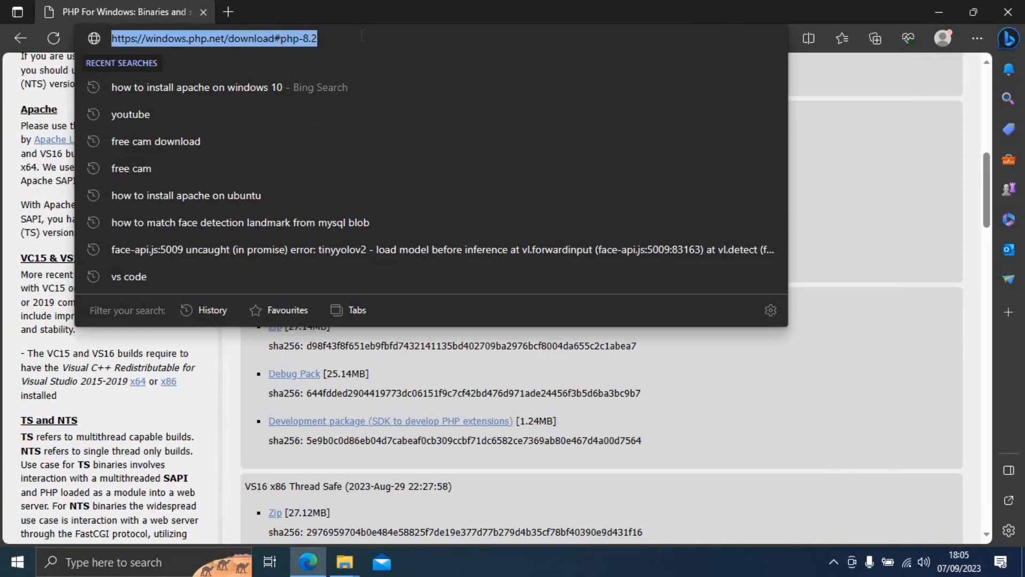
type("lo")
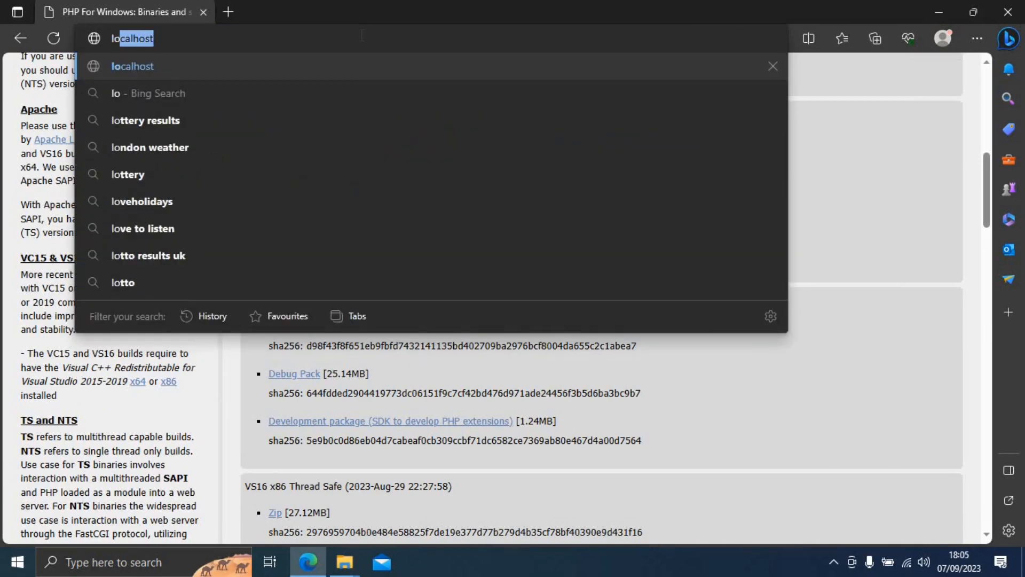
key("Right")
type("/p")
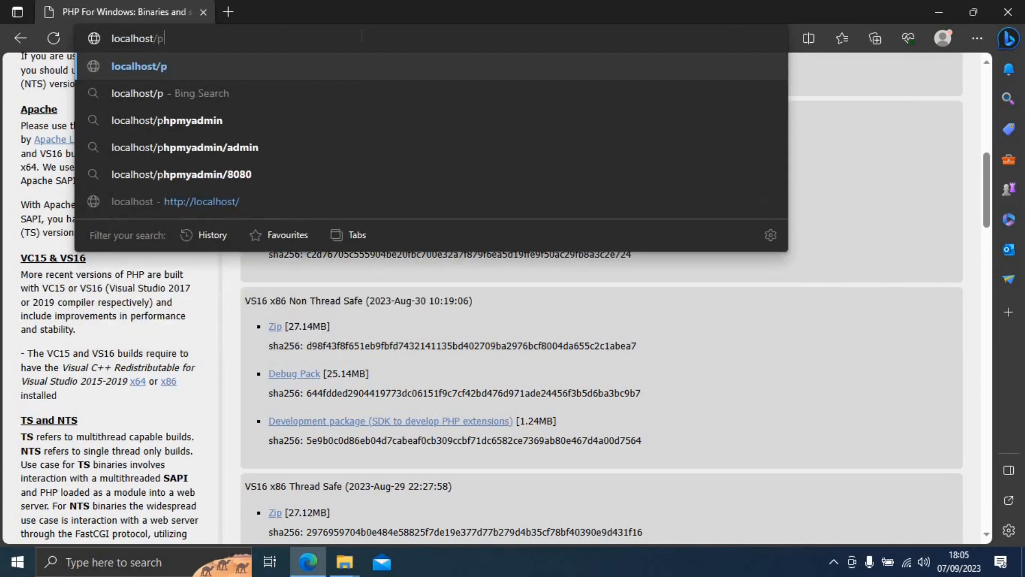
type("hpinf")
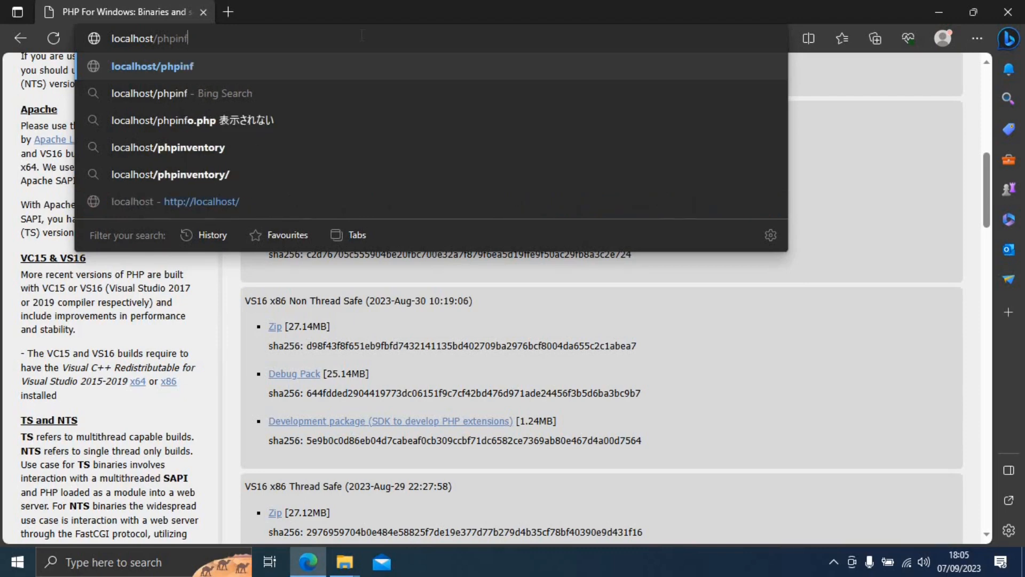
type("o.p")
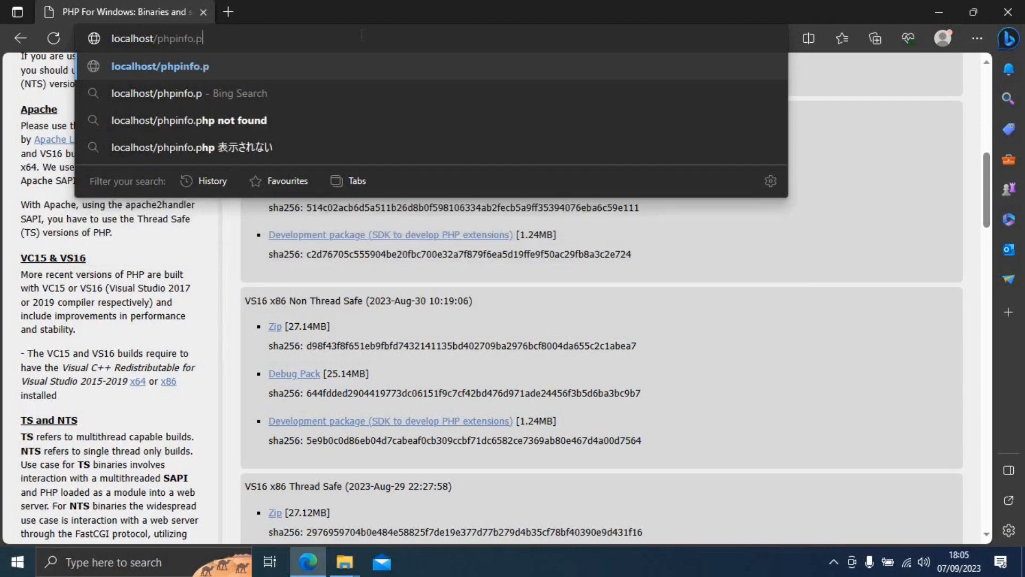
type("hp")
key("Return")
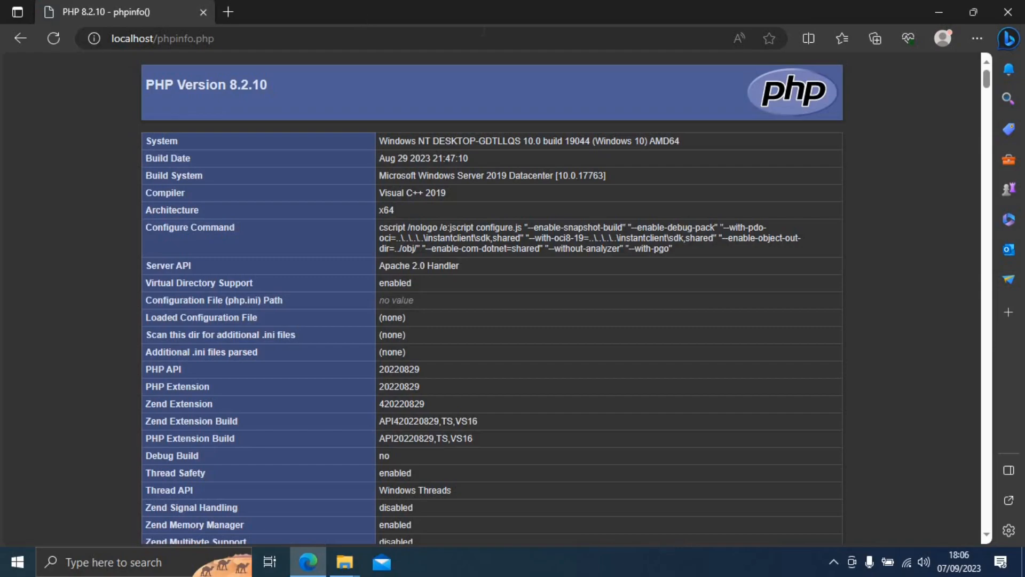
middle_click(501, 227)
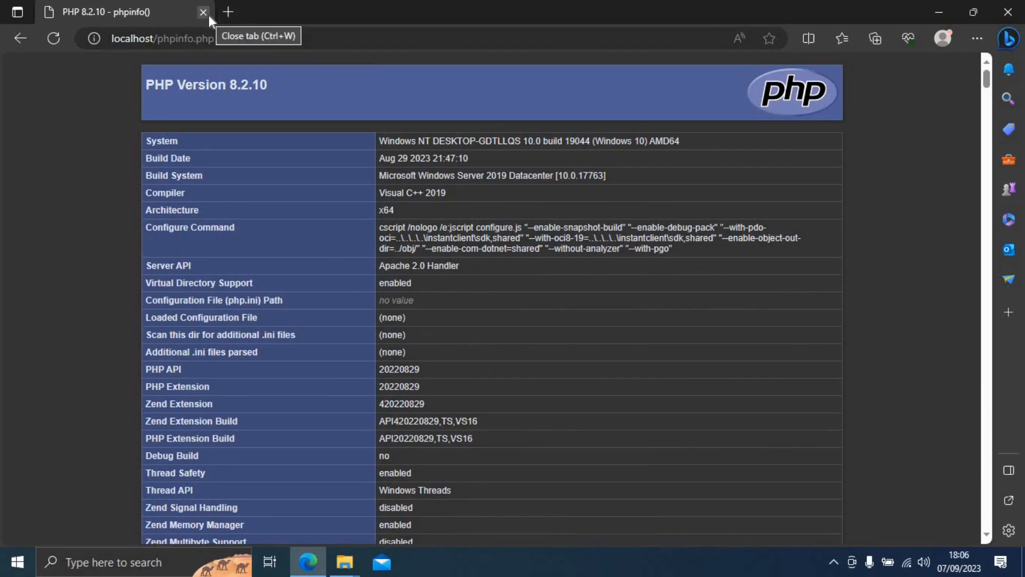
left_click(208, 15)
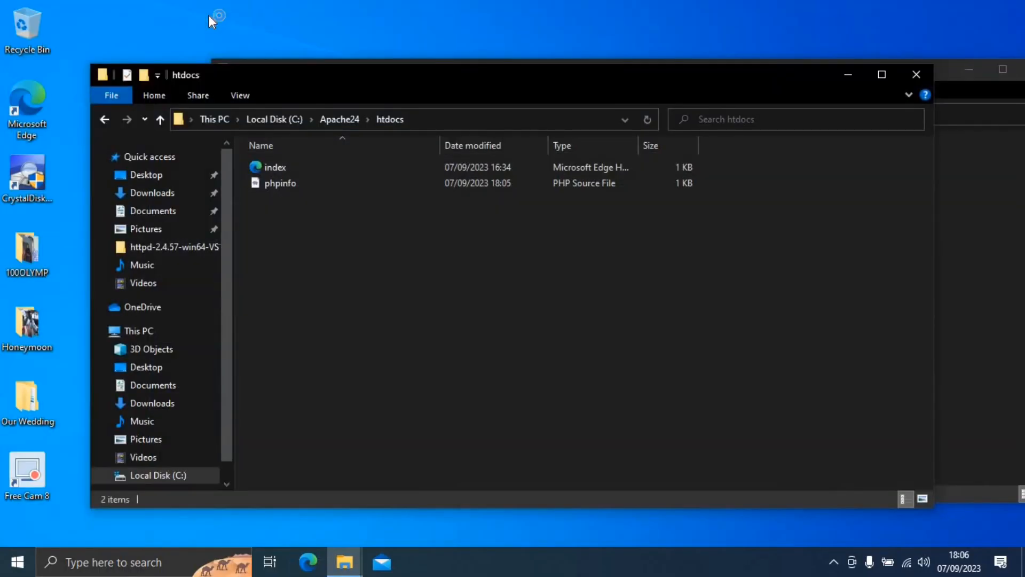